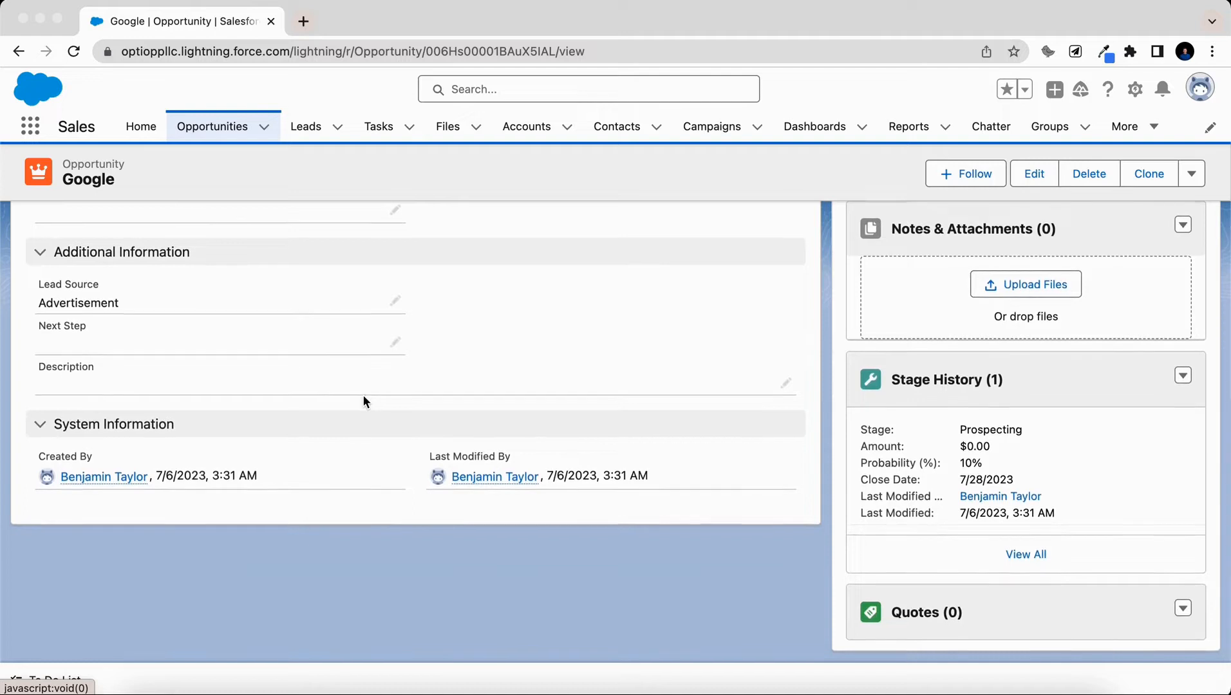
Scroll up the Google opportunity record and open its linked Google account.
scroll(364, 397, "up", 2)
scroll(363, 400, "up", 5)
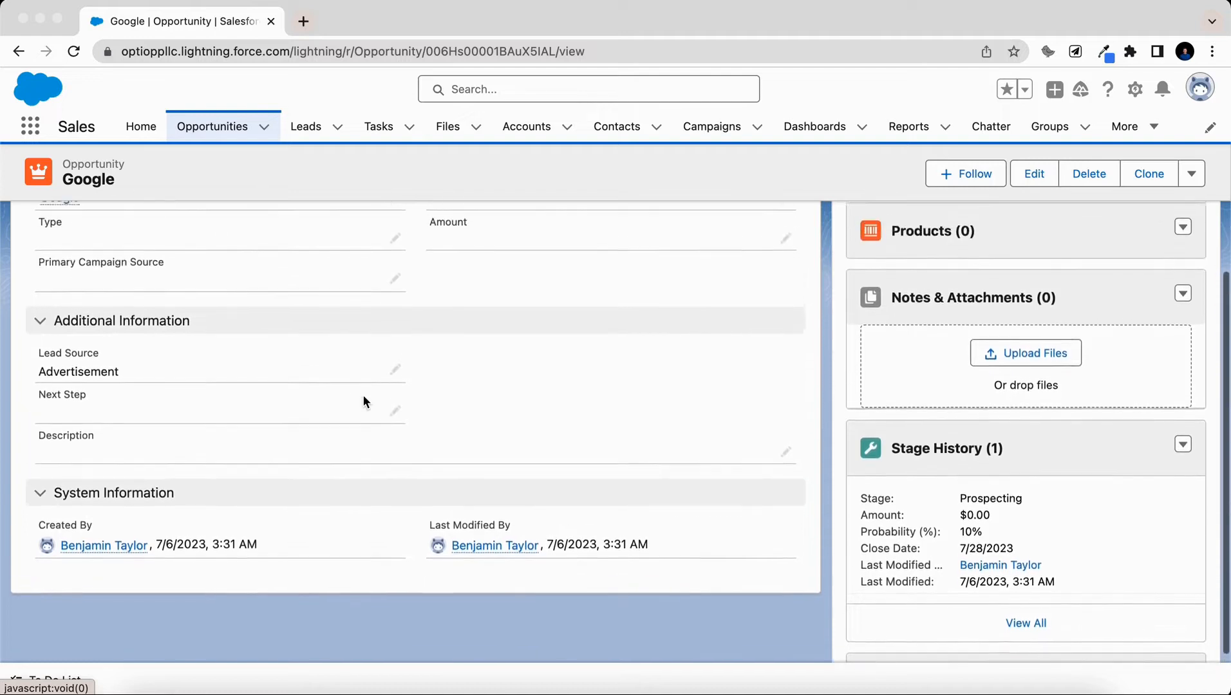
scroll(363, 401, "up", 2)
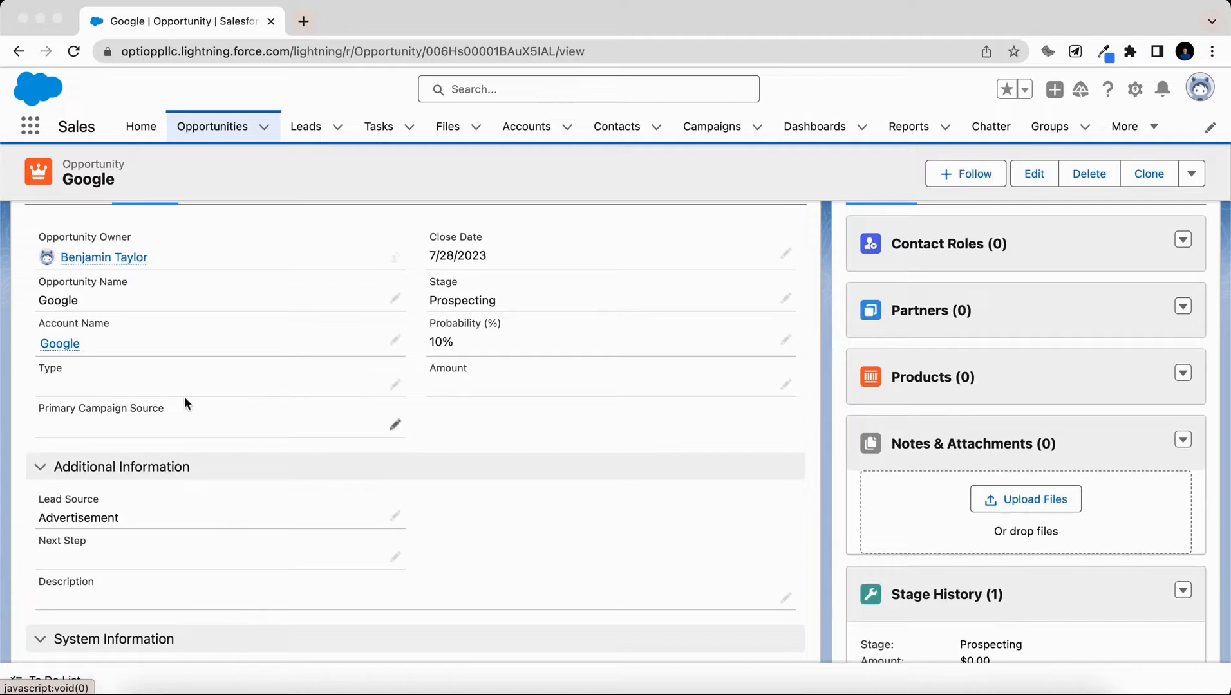
left_click(62, 344)
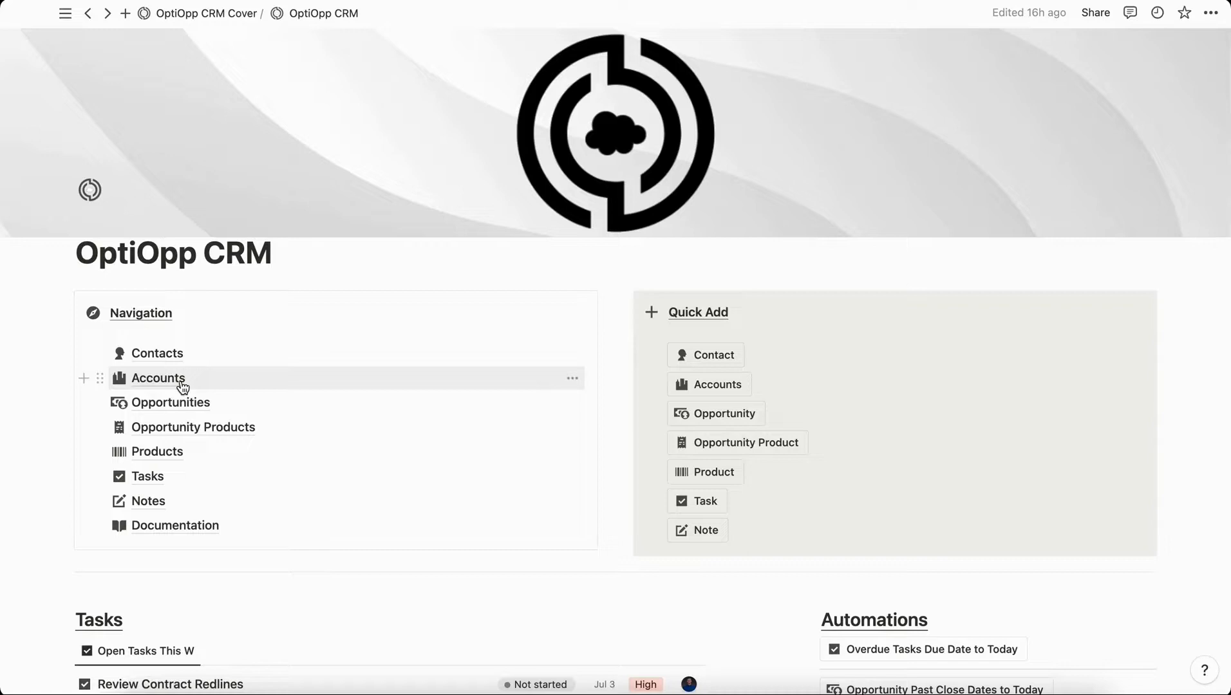
scroll(182, 385, "down", 3)
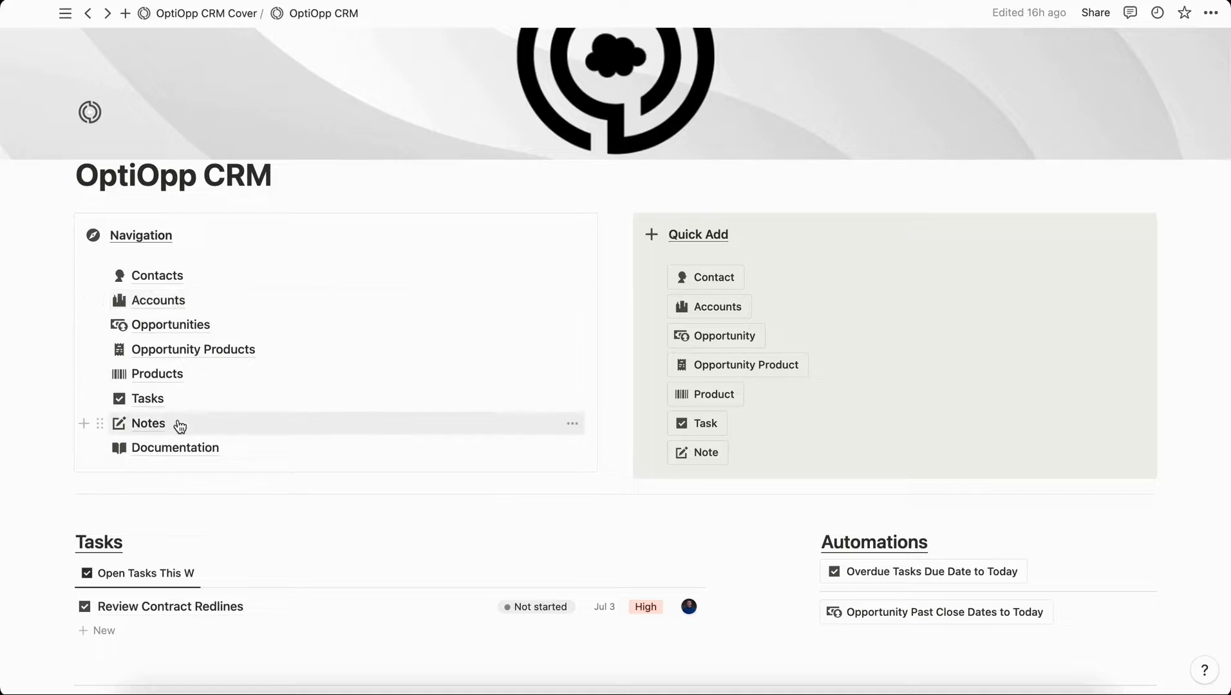
left_click(182, 452)
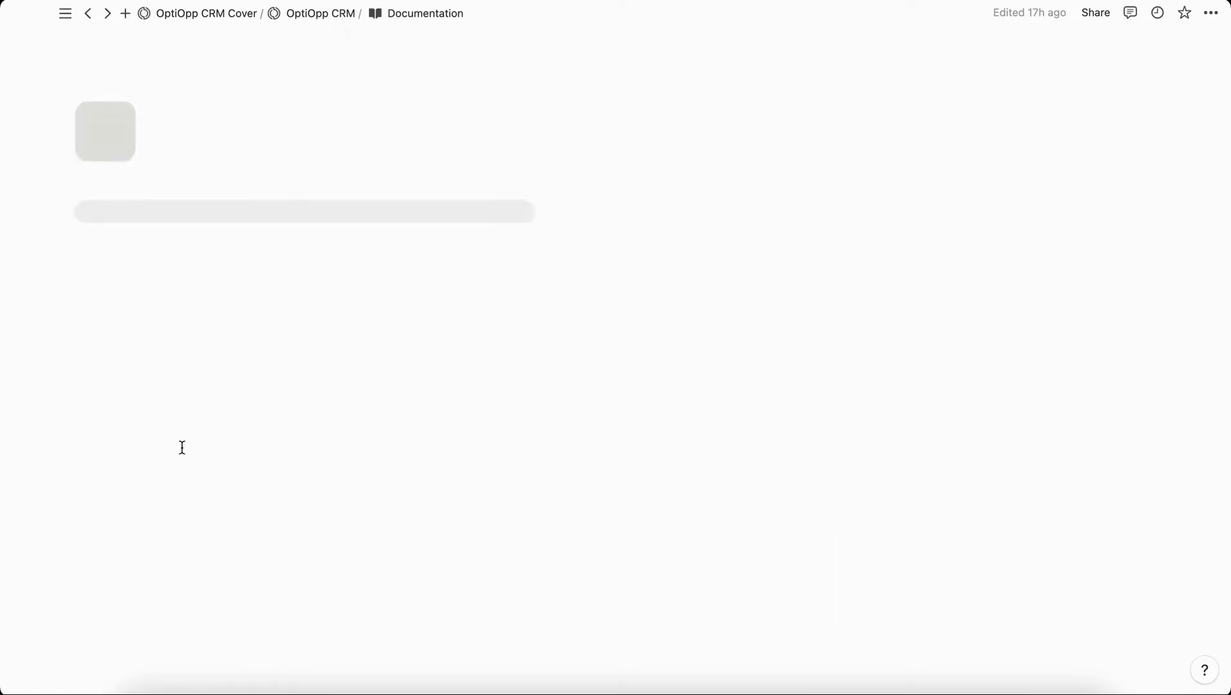
scroll(294, 461, "down", 6)
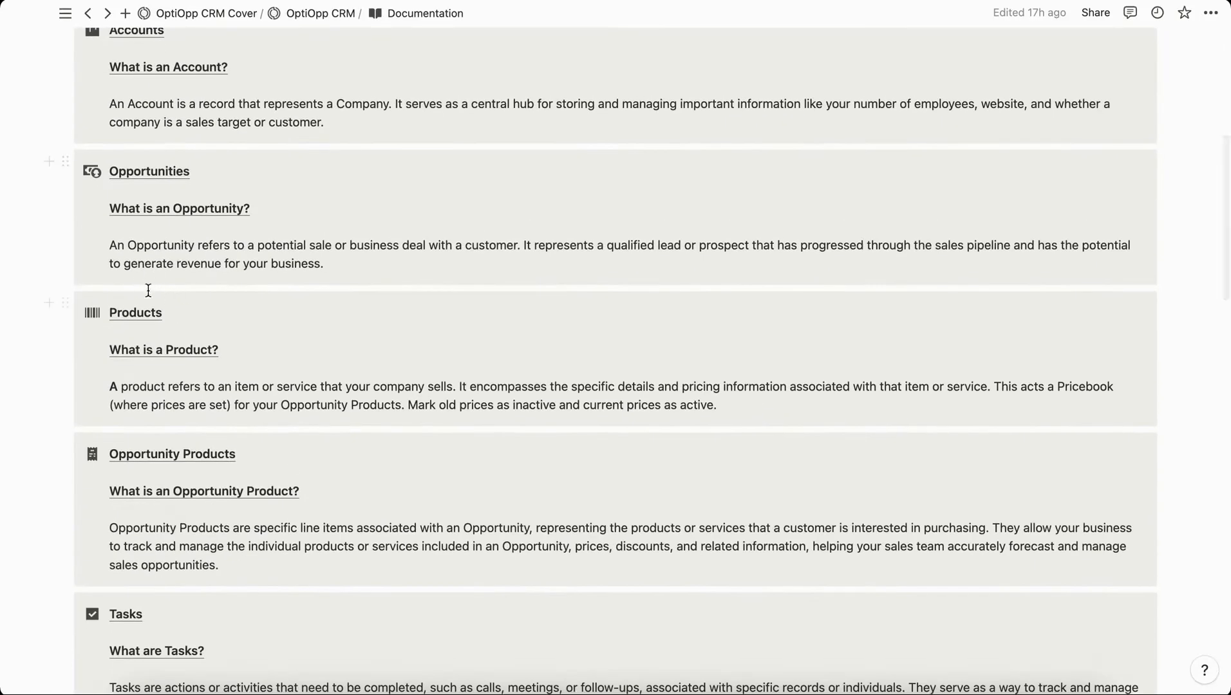
scroll(173, 351, "down", 4)
scroll(177, 353, "down", 10)
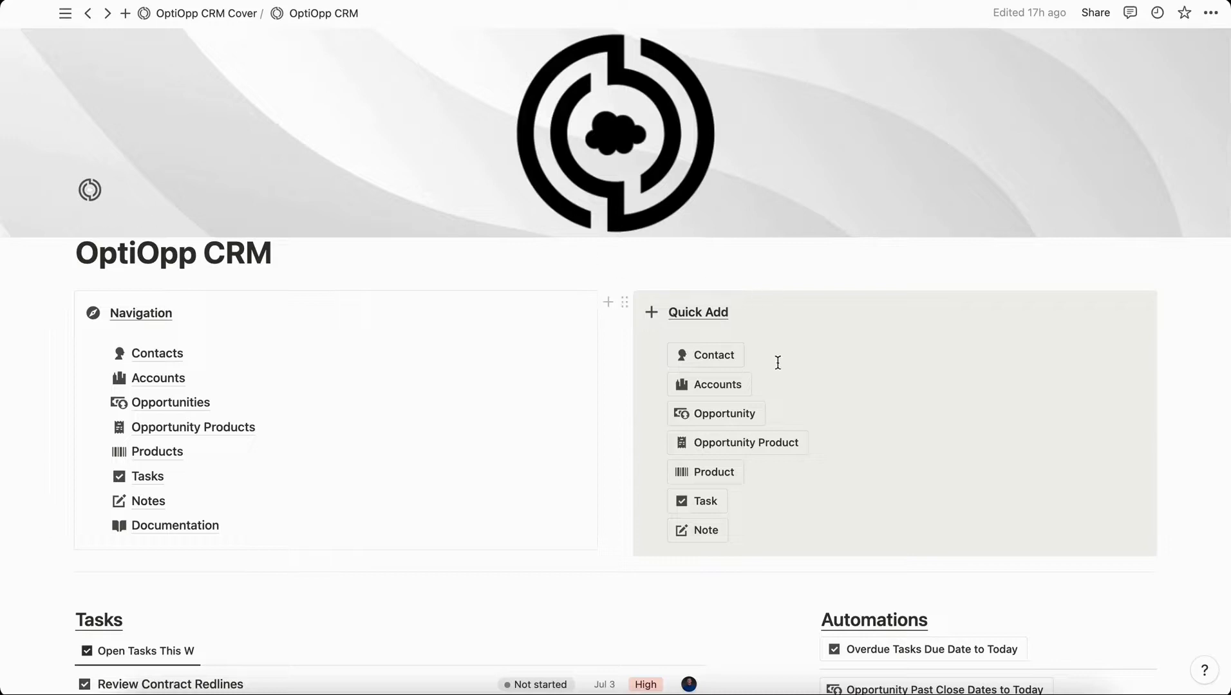
Create a new account titled 'Meta' with relationship Prospect.
left_click(720, 386)
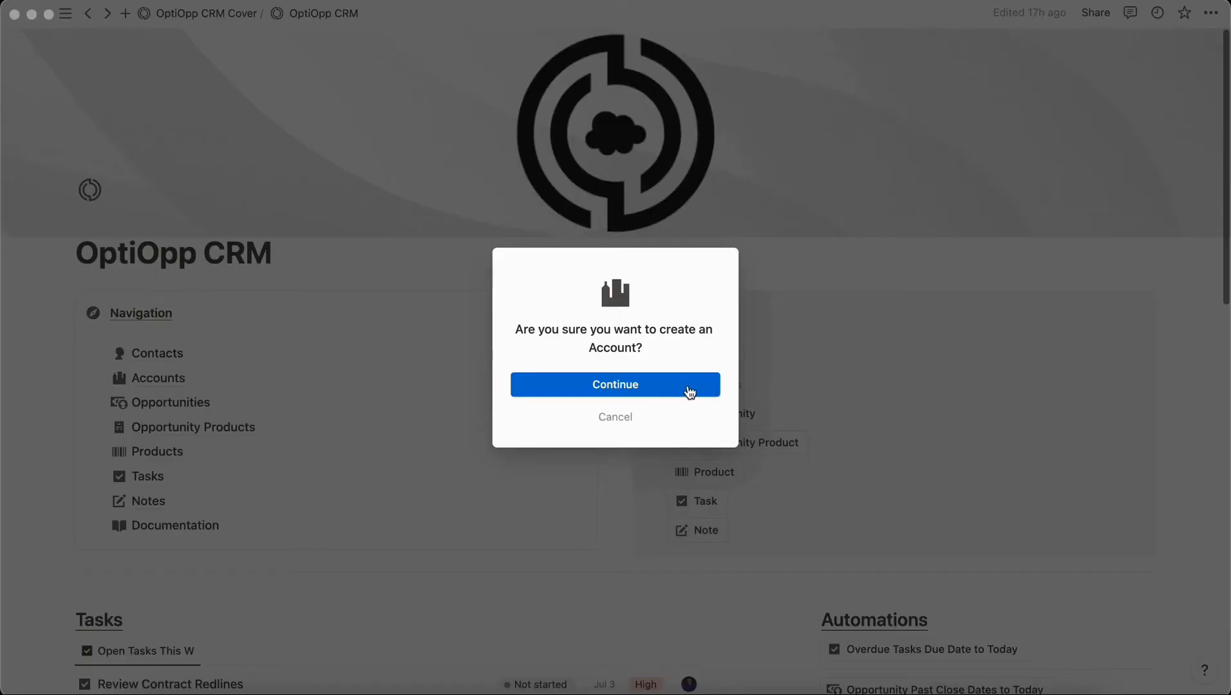
left_click(649, 387)
left_click_drag(537, 266, 348, 265)
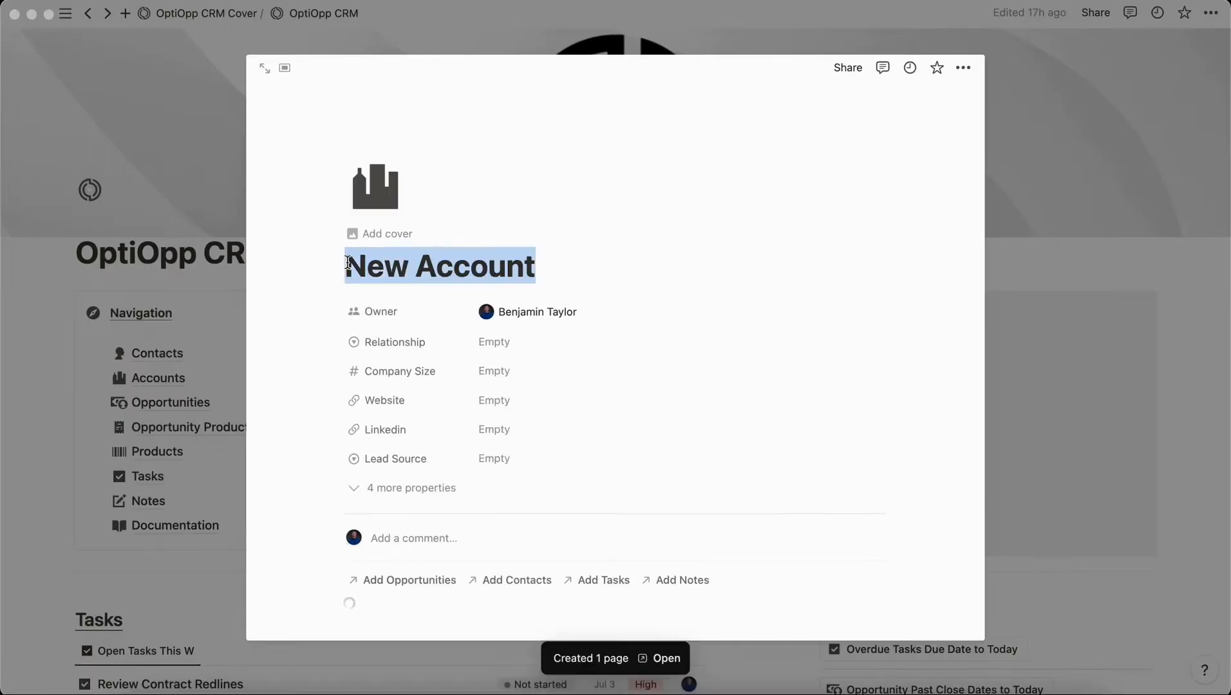
key("BackSpace")
type("Meta")
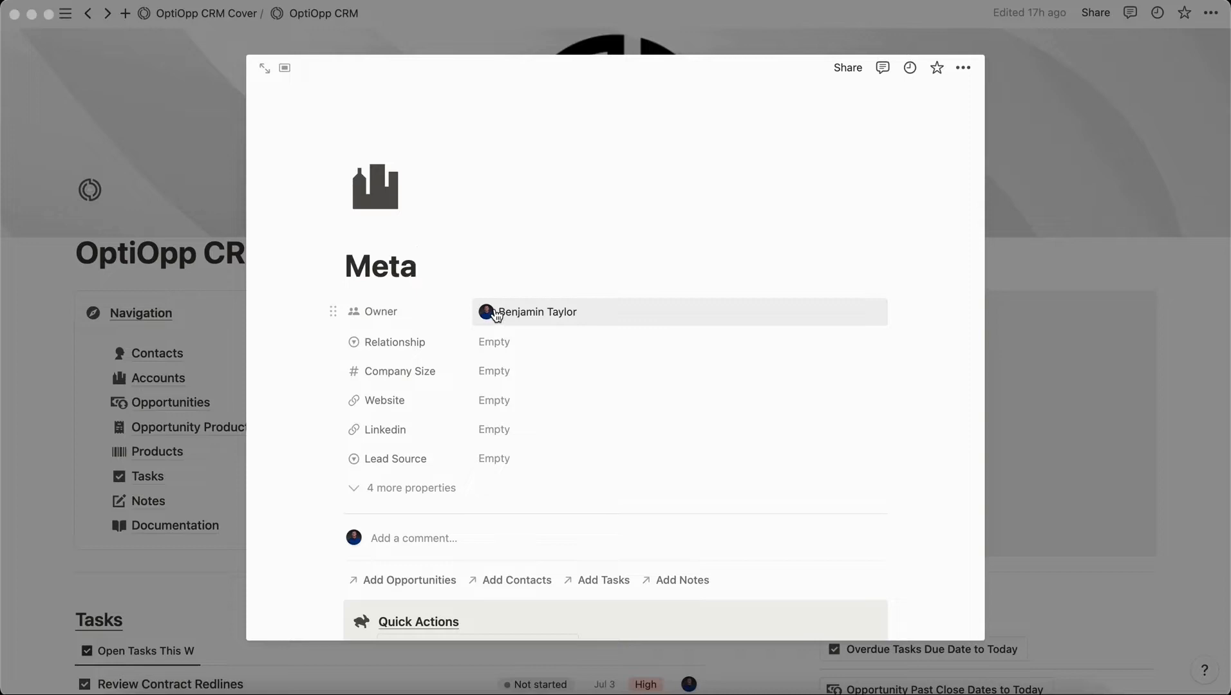
left_click(508, 342)
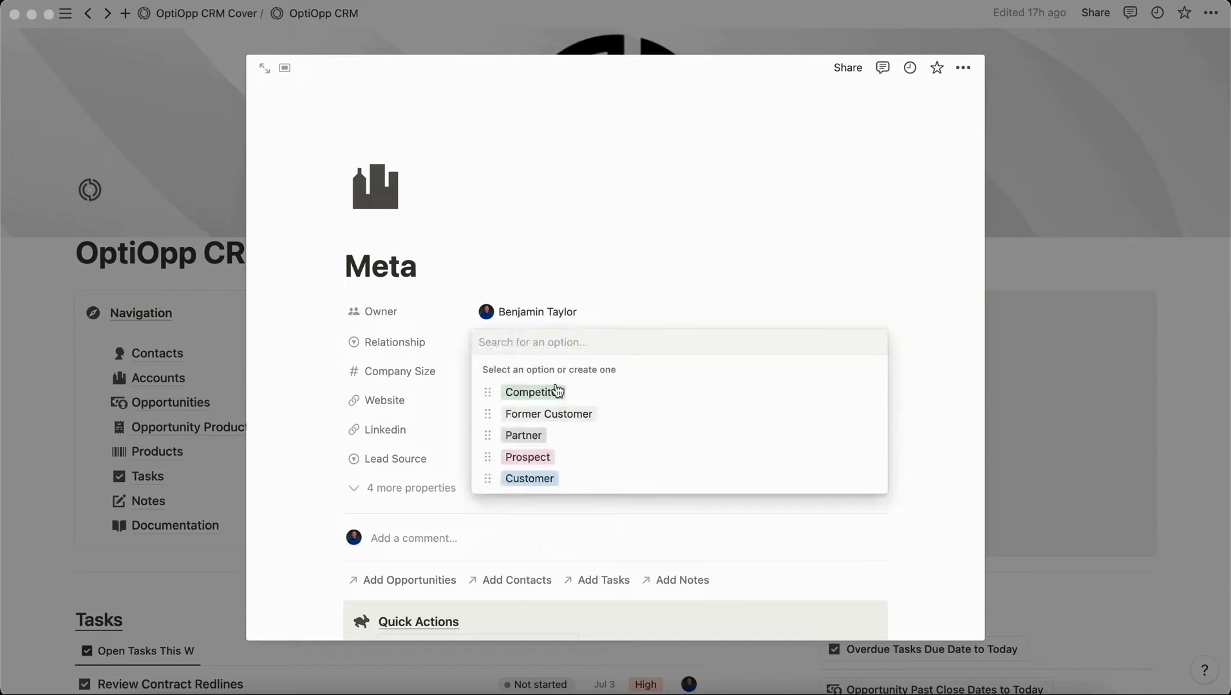
left_click(552, 458)
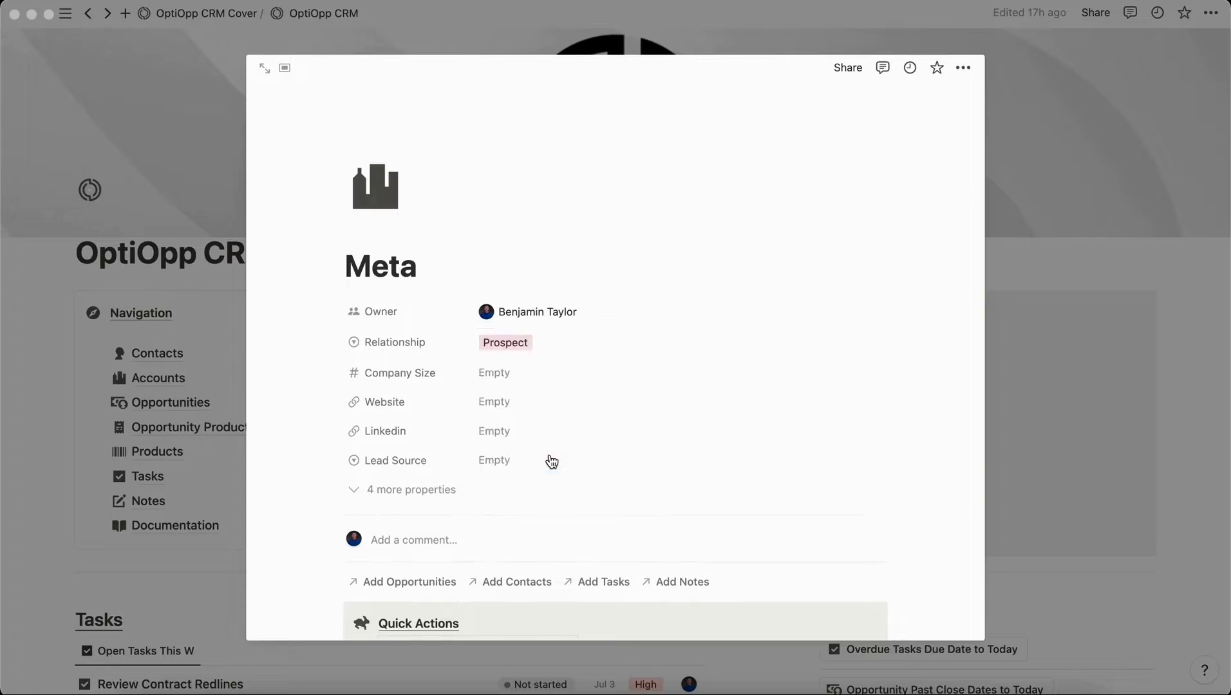
left_click(500, 373)
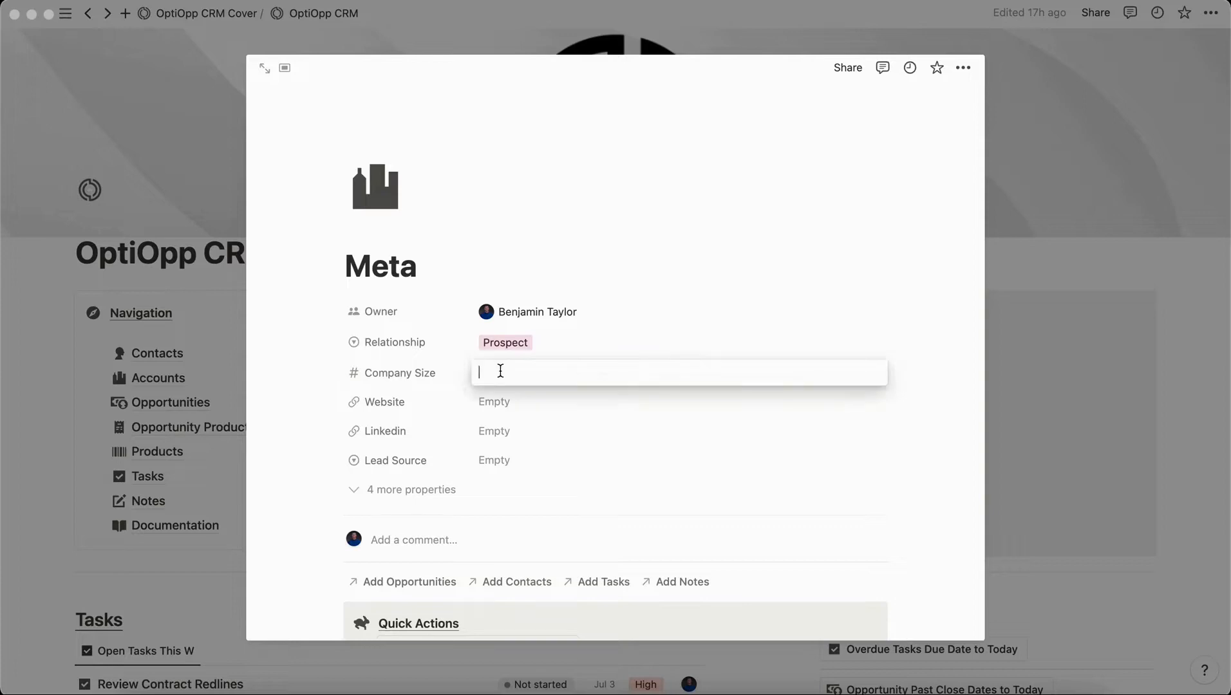
type("50000")
left_click(490, 405)
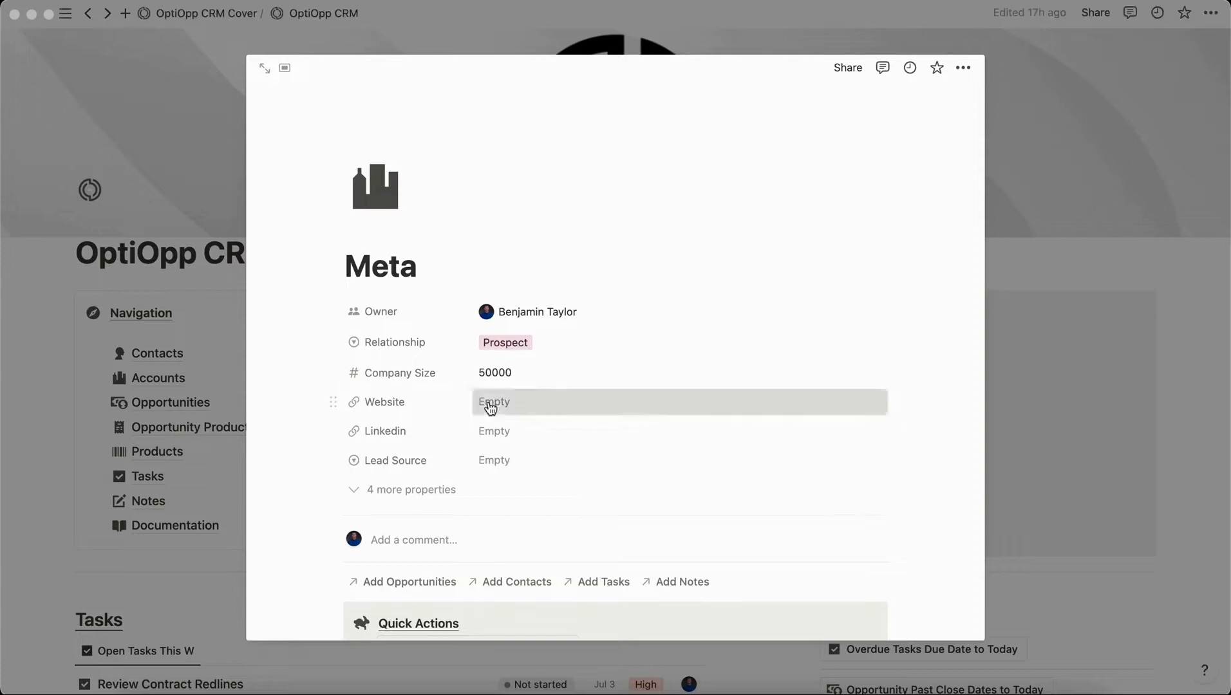
left_click(489, 403)
type("www.meta.com")
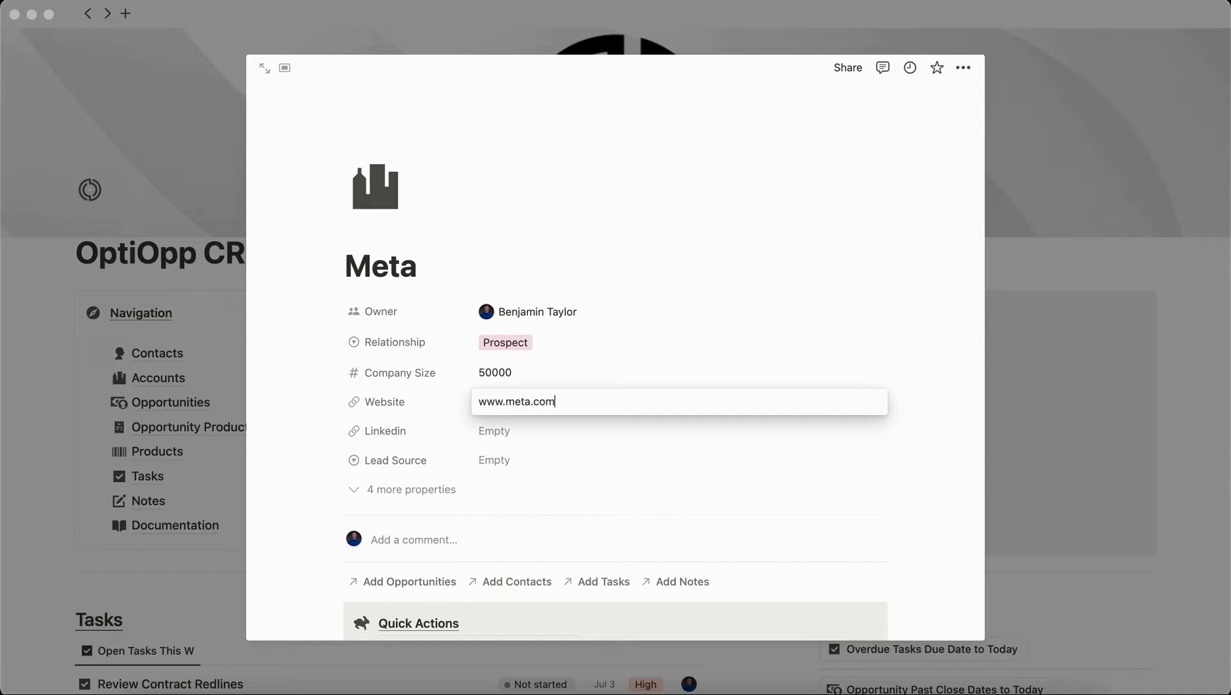
key("Return")
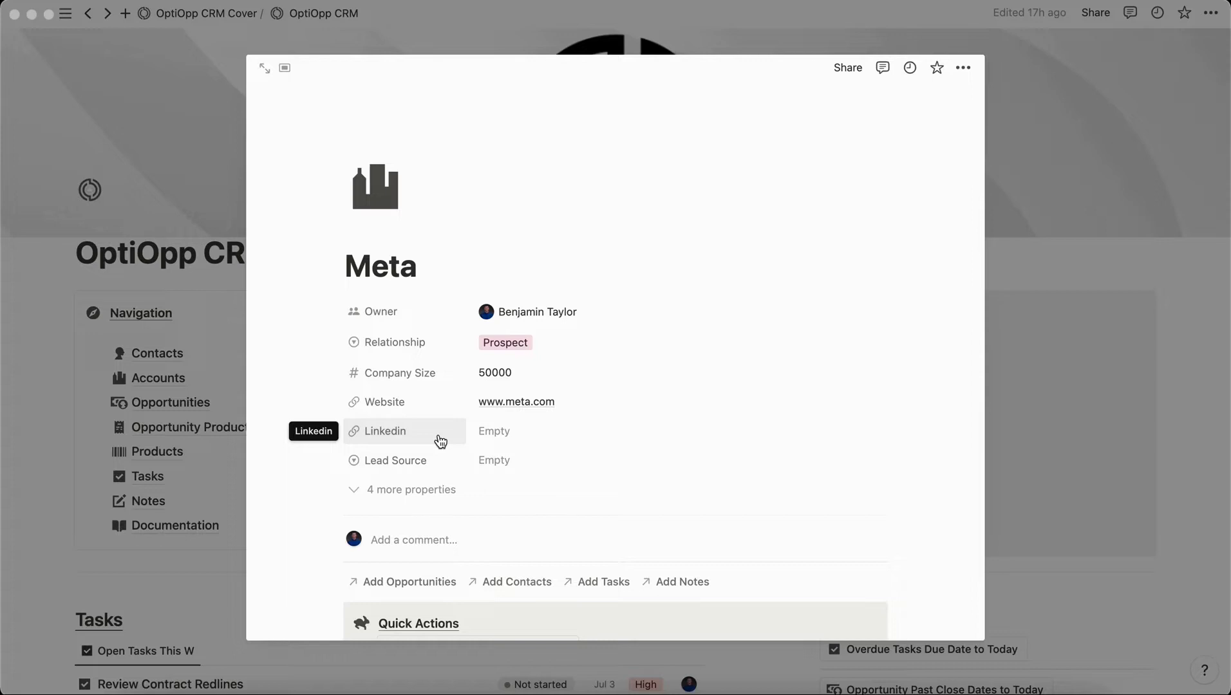
Add a Tradeshow lead source option, then set Meta's lead source to Social Media.
left_click(484, 459)
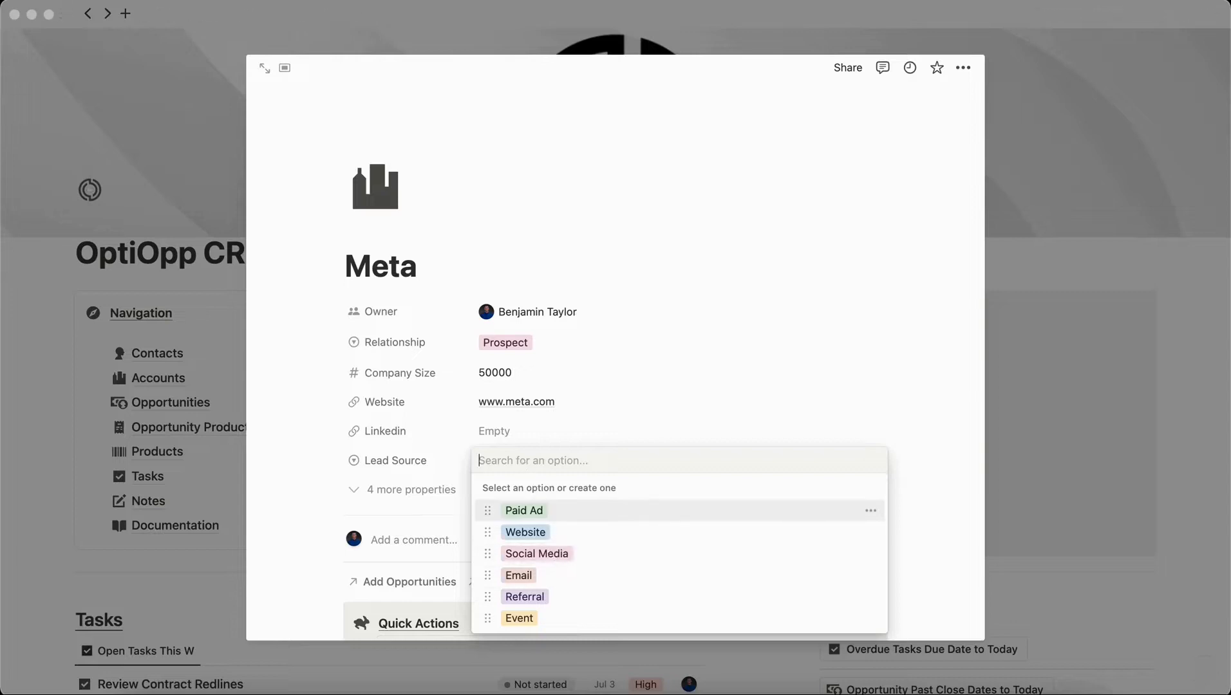
type("Tradeshow")
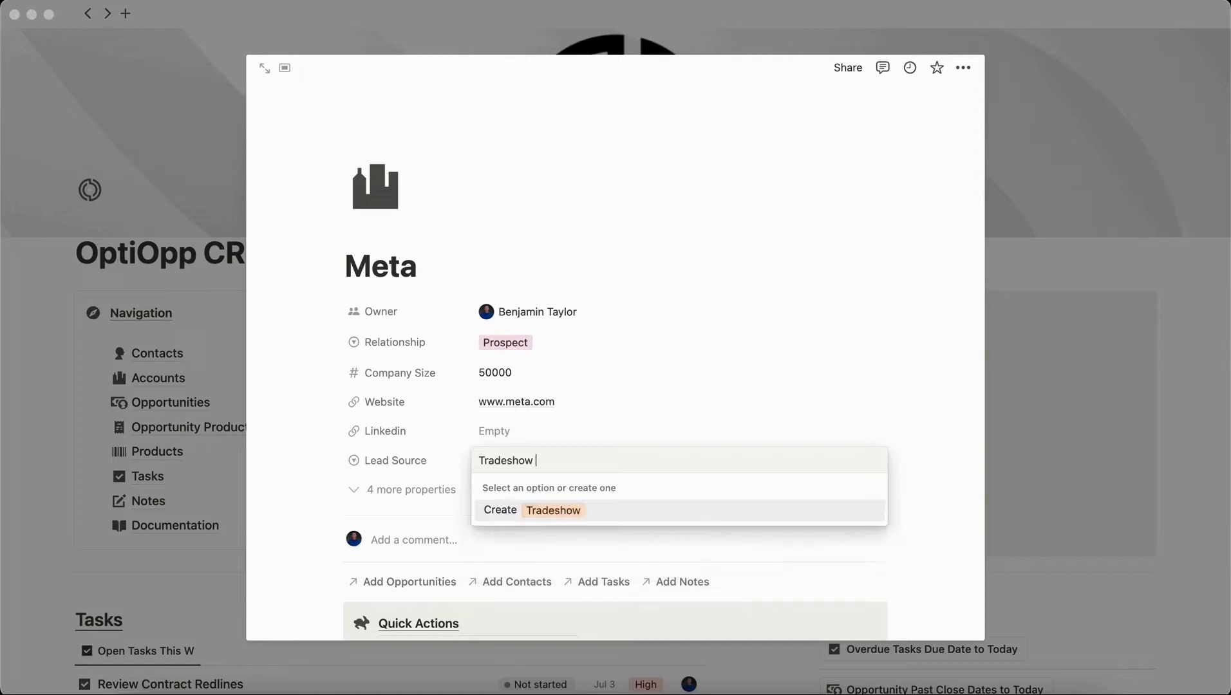
key("Return")
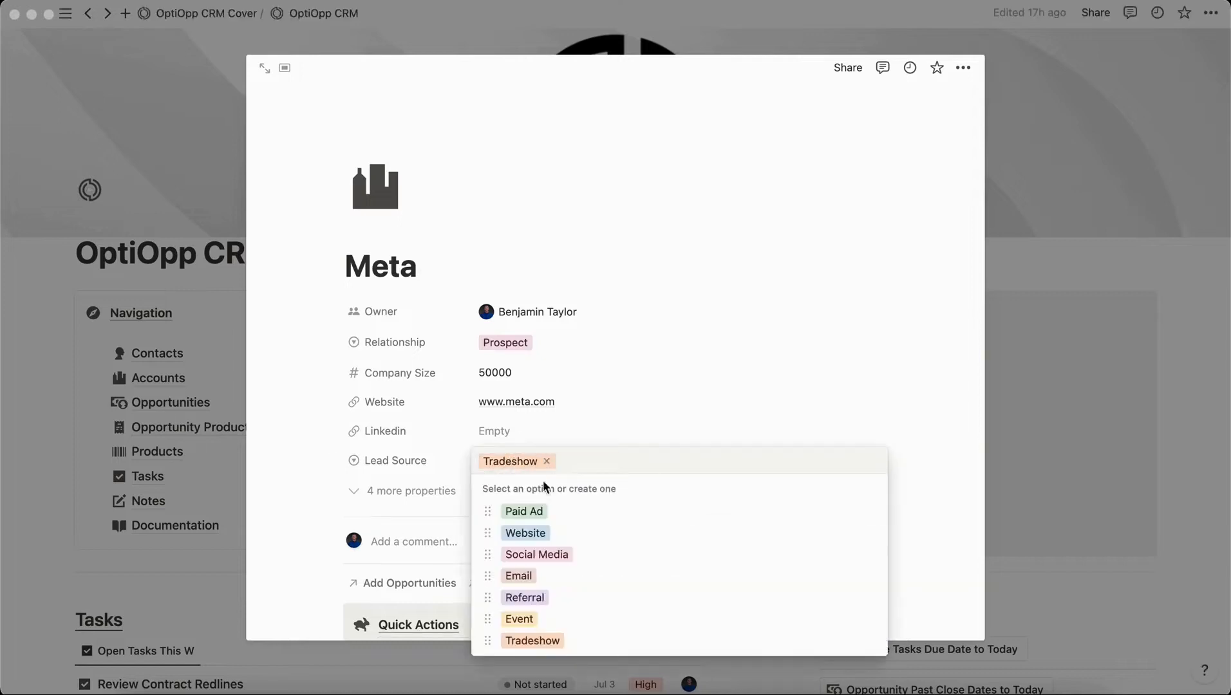
left_click(577, 555)
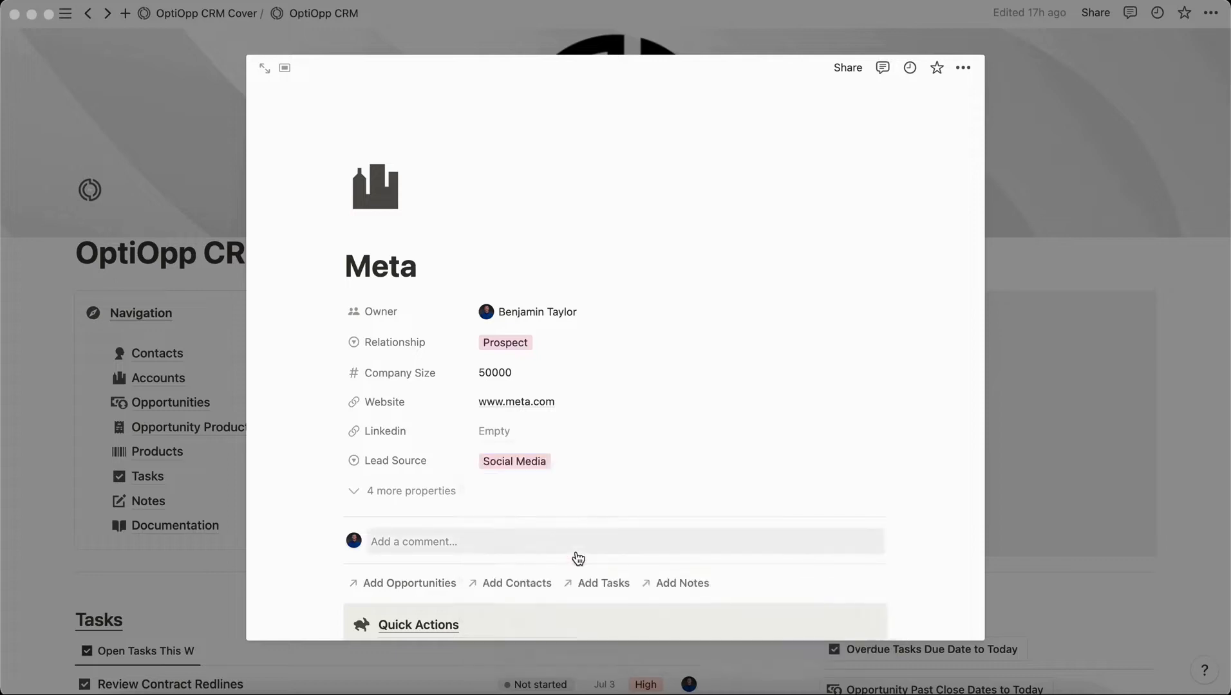
scroll(577, 558, "down", 5)
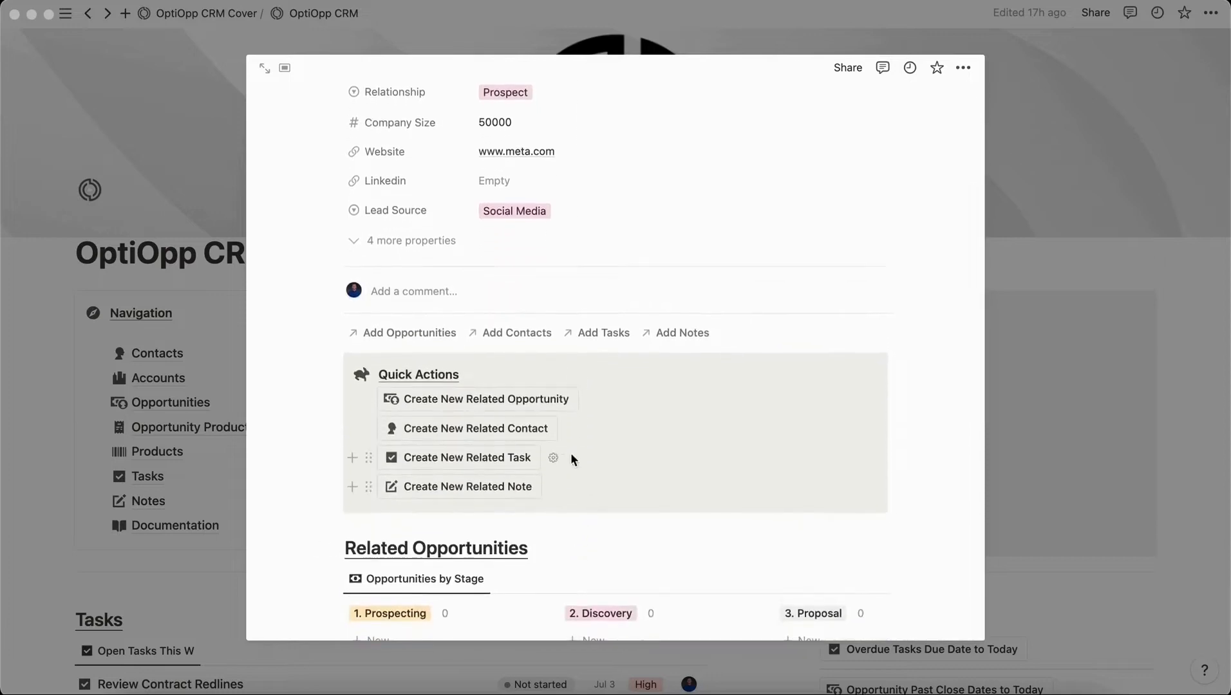
Create a contact related to Meta, paste the person's full name as title, and start entering their email.
left_click(522, 436)
left_click(618, 400)
left_click_drag(783, 71, 652, 71)
type("Mark Zuckerburg")
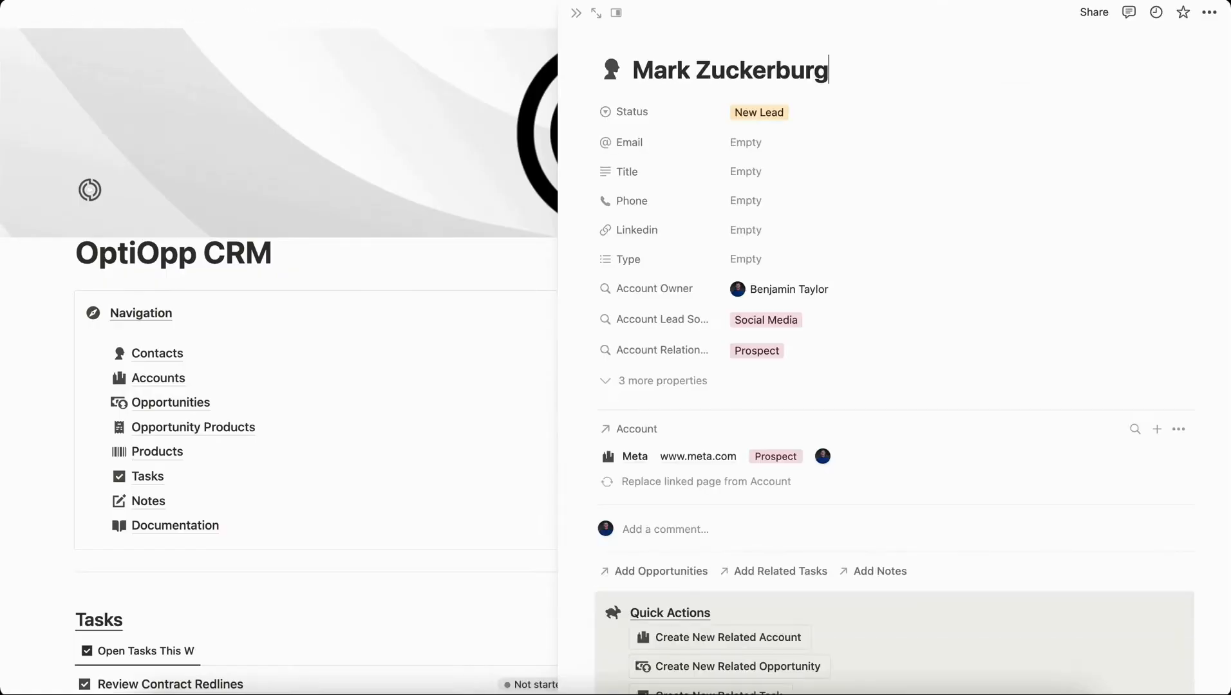
left_click(747, 138)
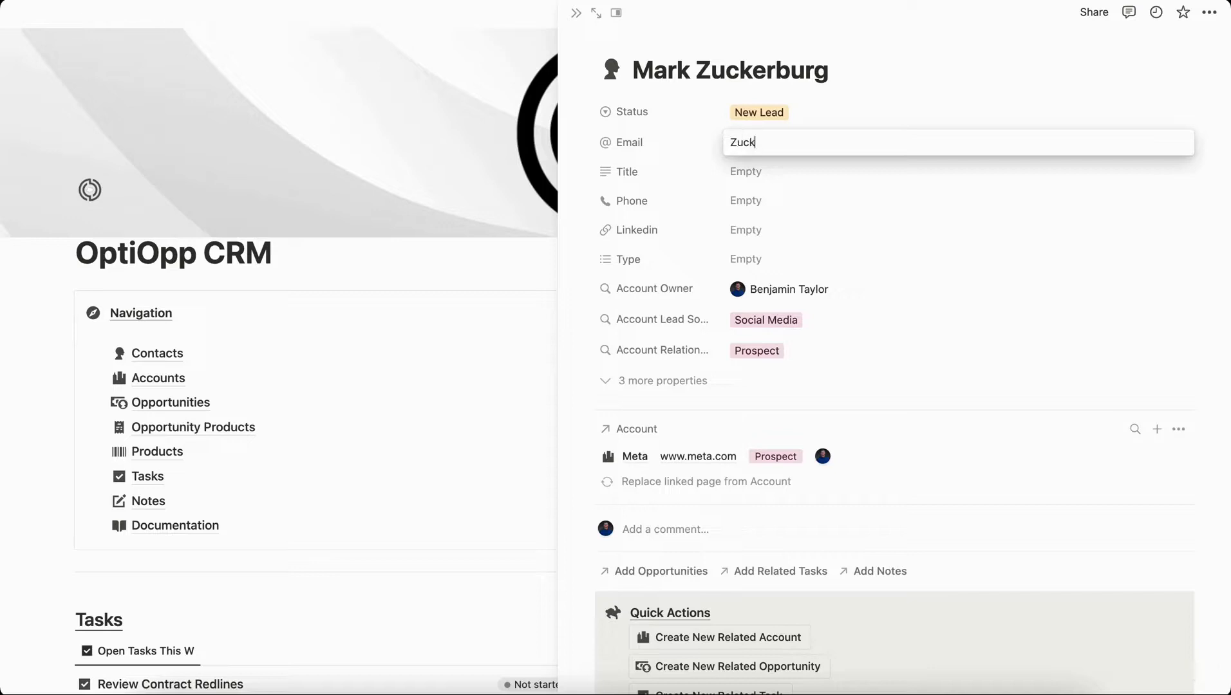
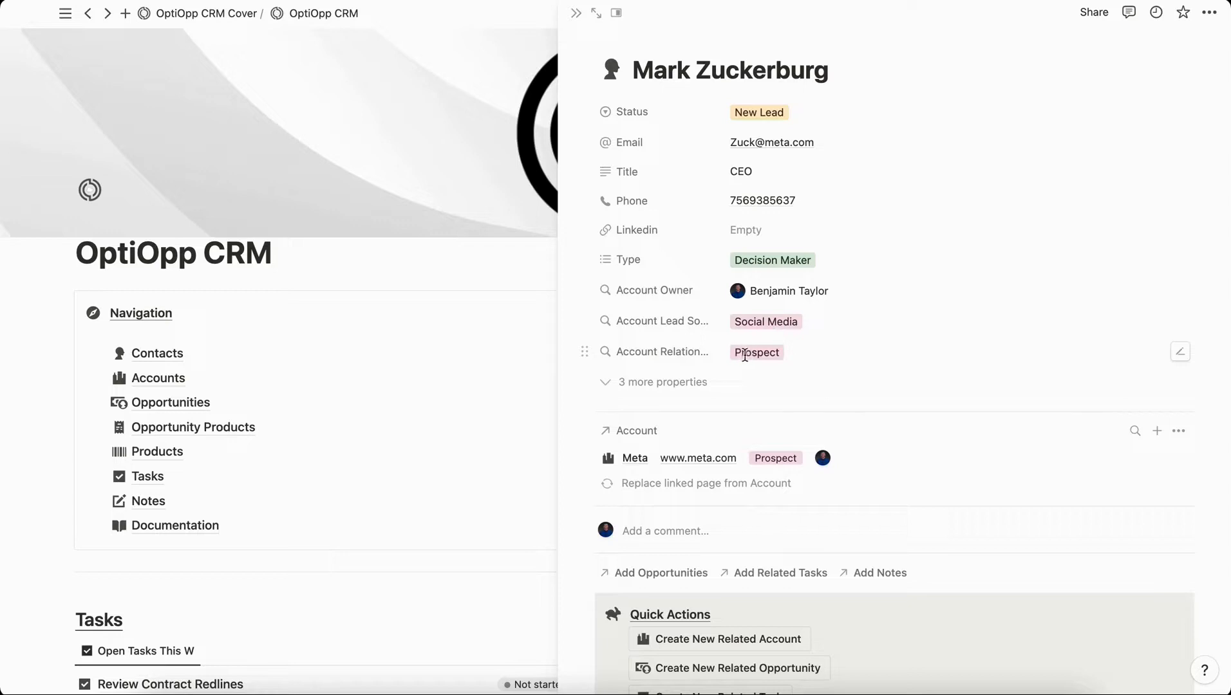
Scroll to the Related Account table and open the Meta account page.
scroll(746, 358, "down", 5)
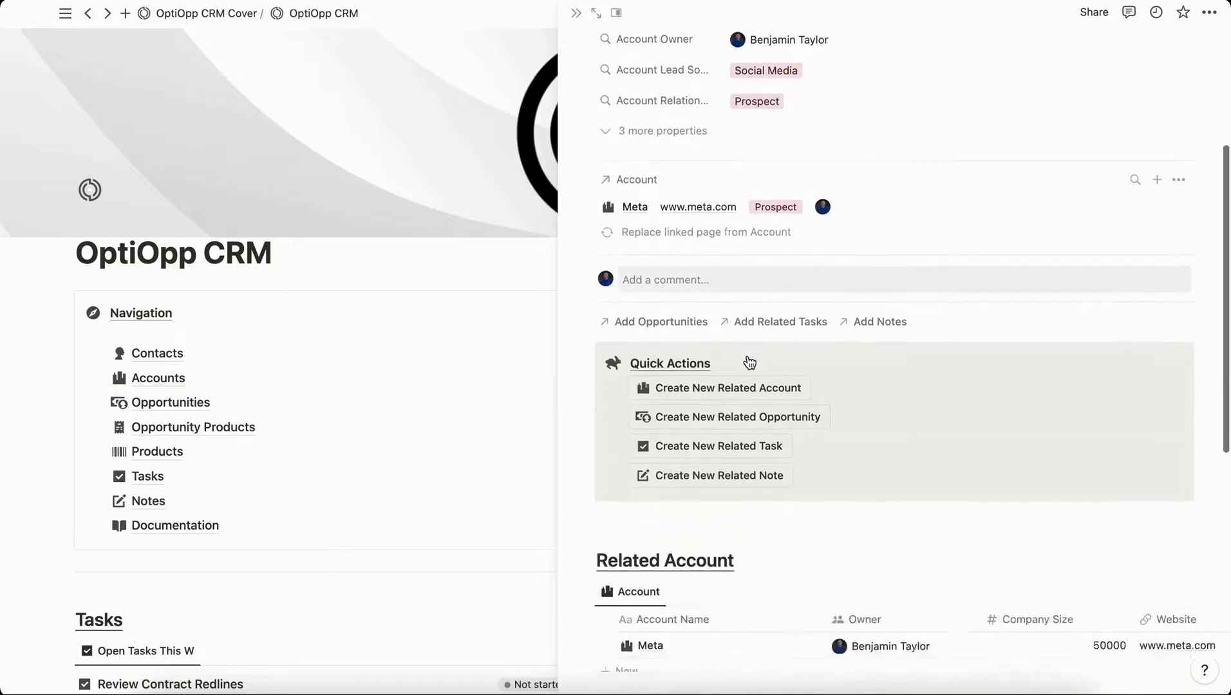
scroll(748, 360, "down", 8)
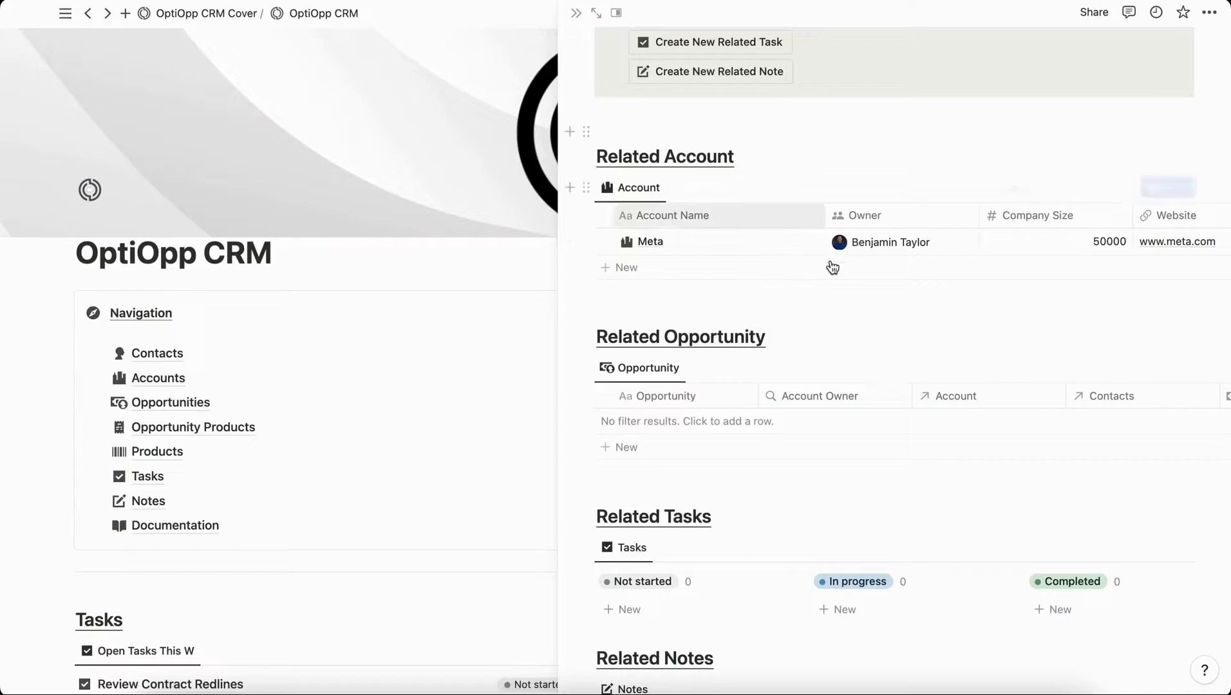
scroll(772, 481, "down", 2)
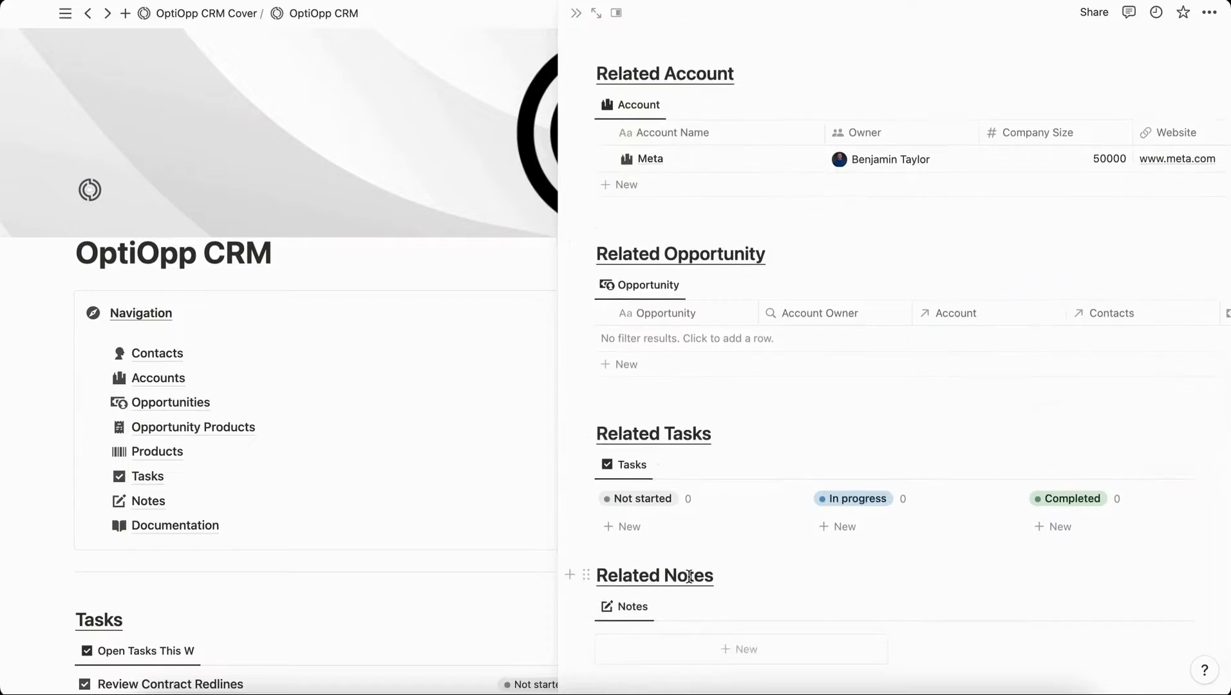
scroll(688, 577, "up", 5)
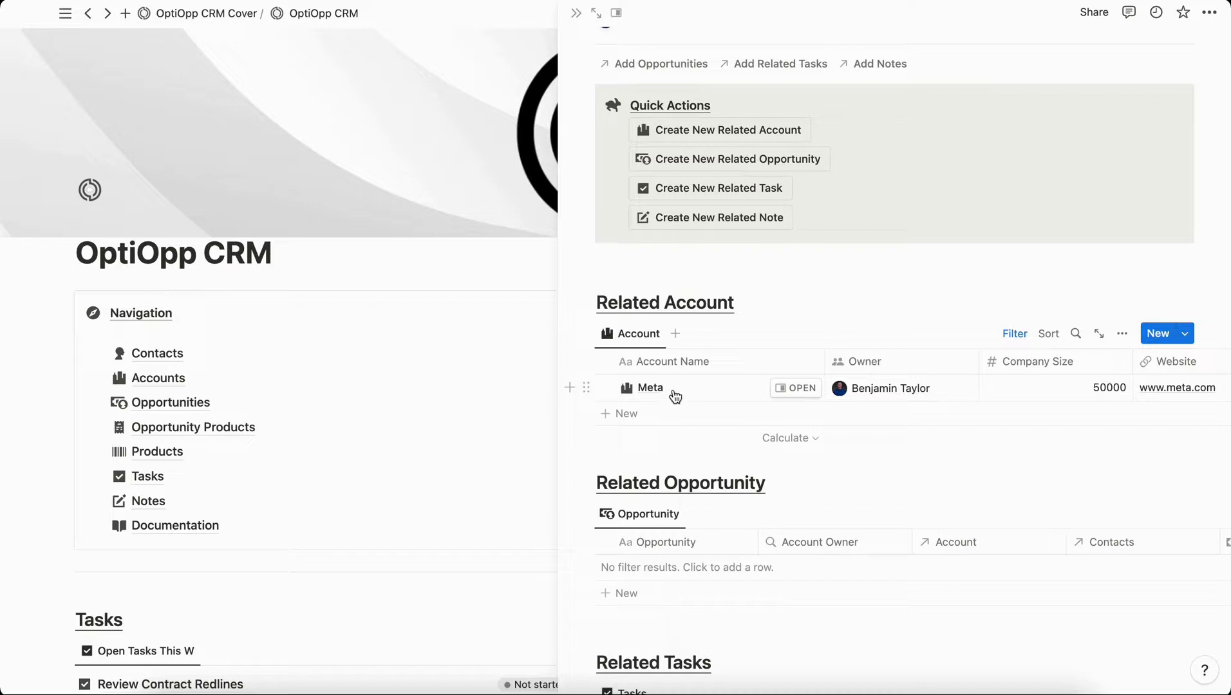
scroll(882, 386, "right", 10)
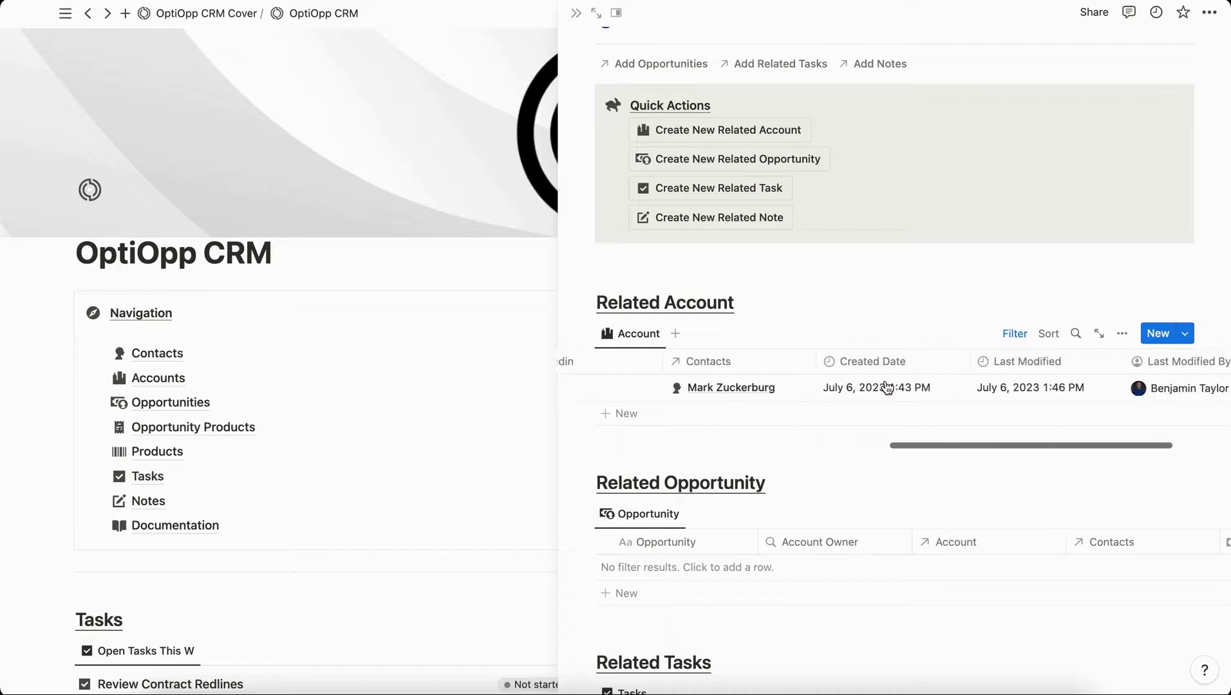
scroll(886, 387, "left", 6)
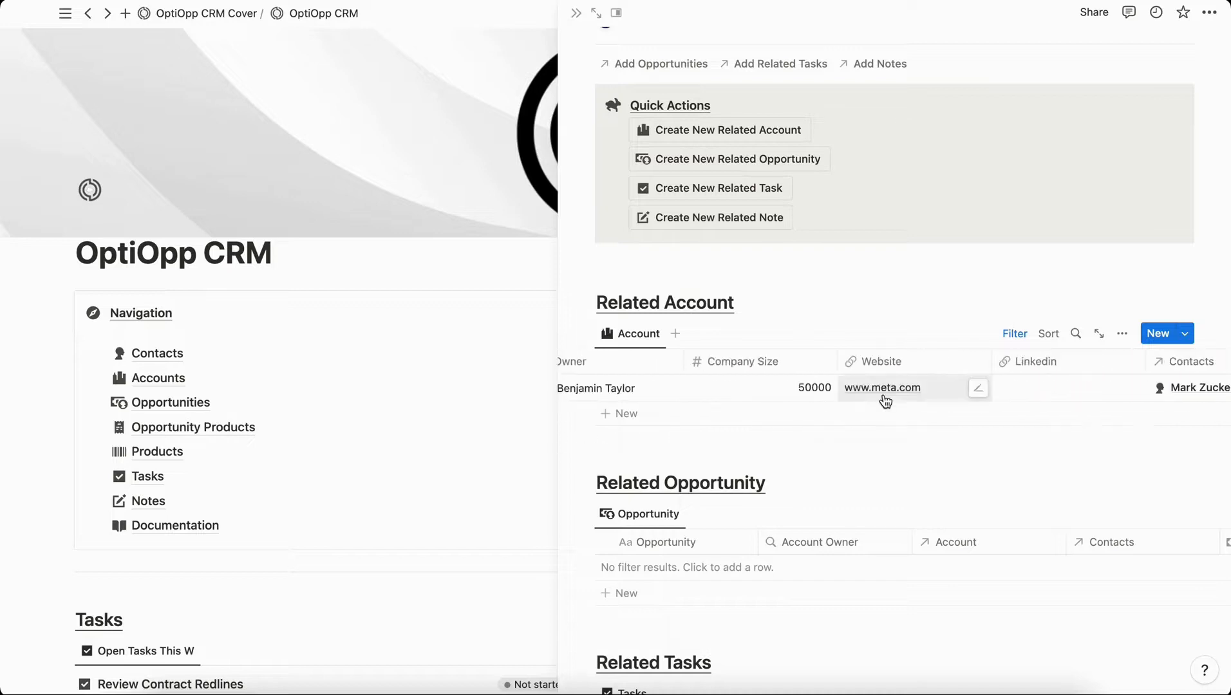
scroll(885, 397, "up", 3)
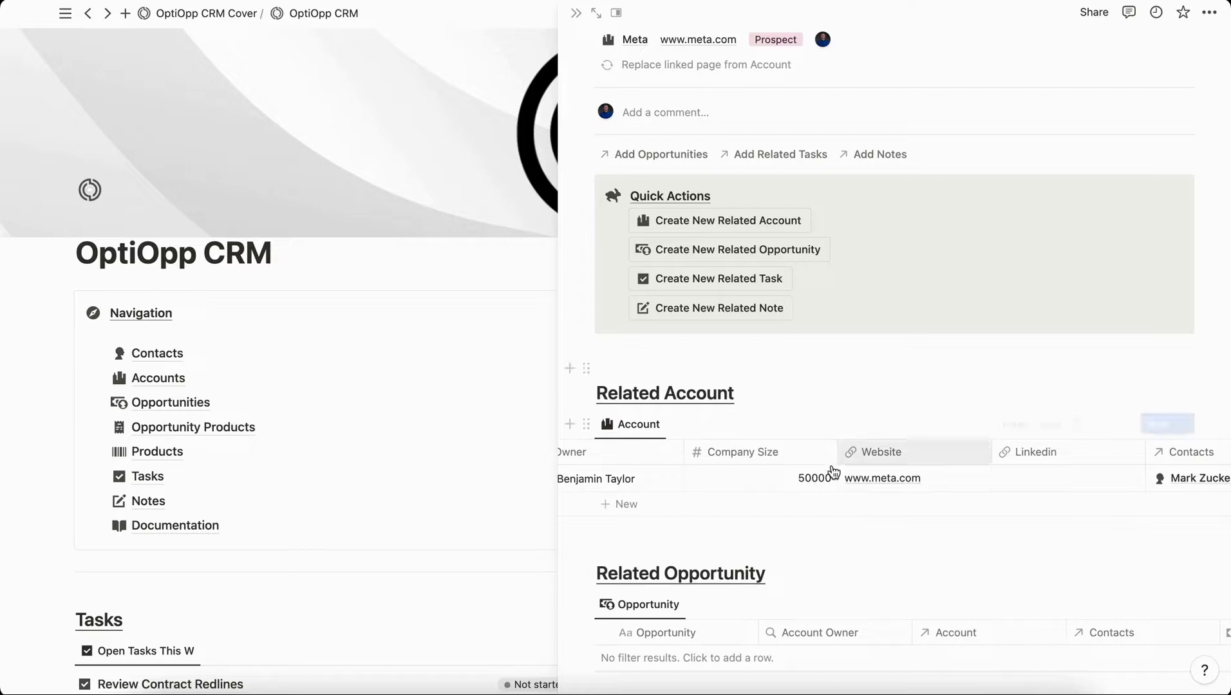
scroll(787, 484, "left", 4)
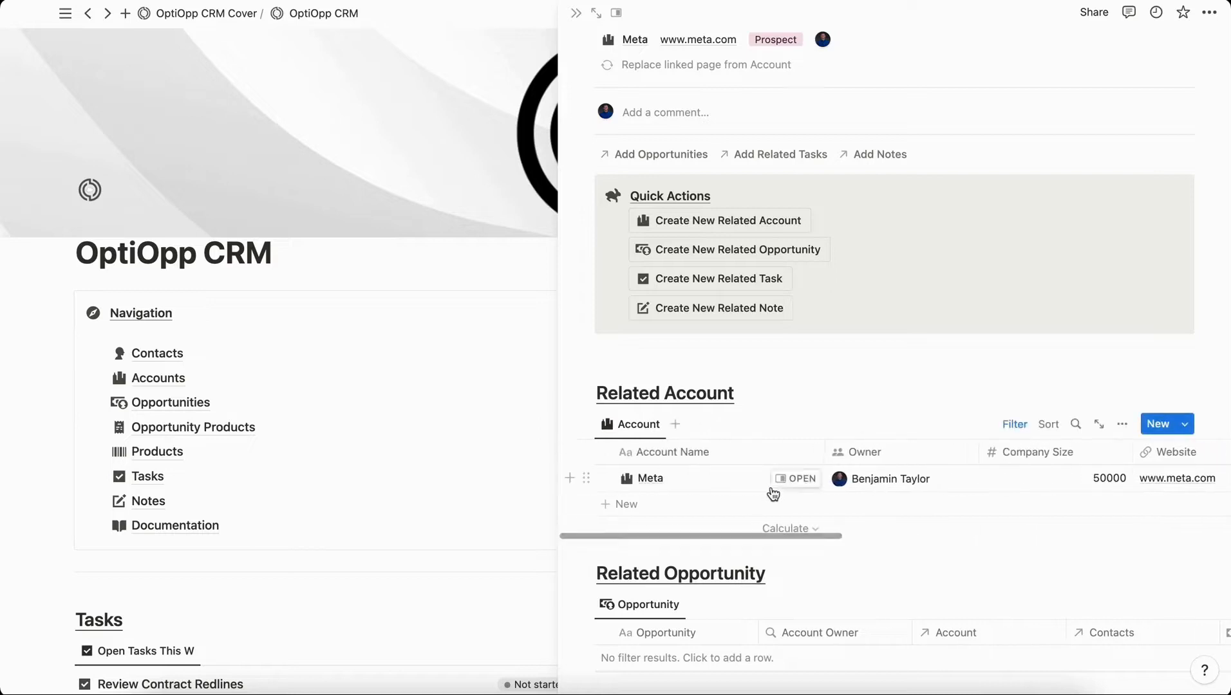
left_click(793, 479)
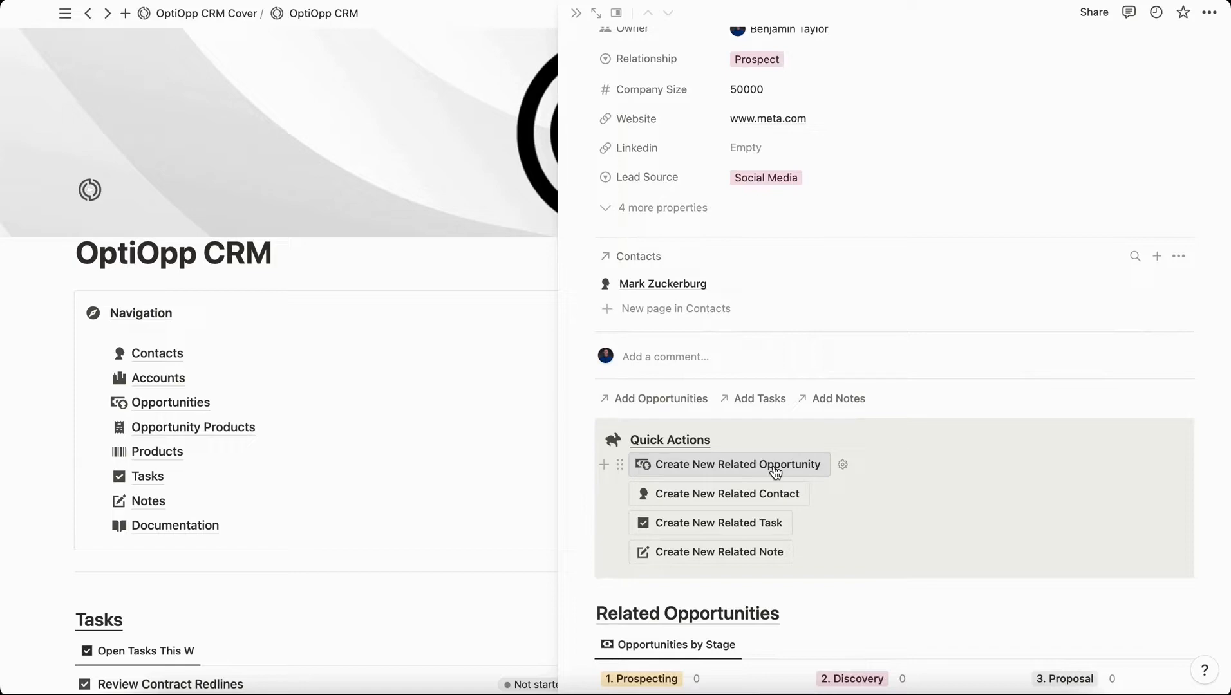
Create a Meta-related opportunity titled 'Meta / New / 2023' with Type New.
left_click(775, 473)
left_click(604, 394)
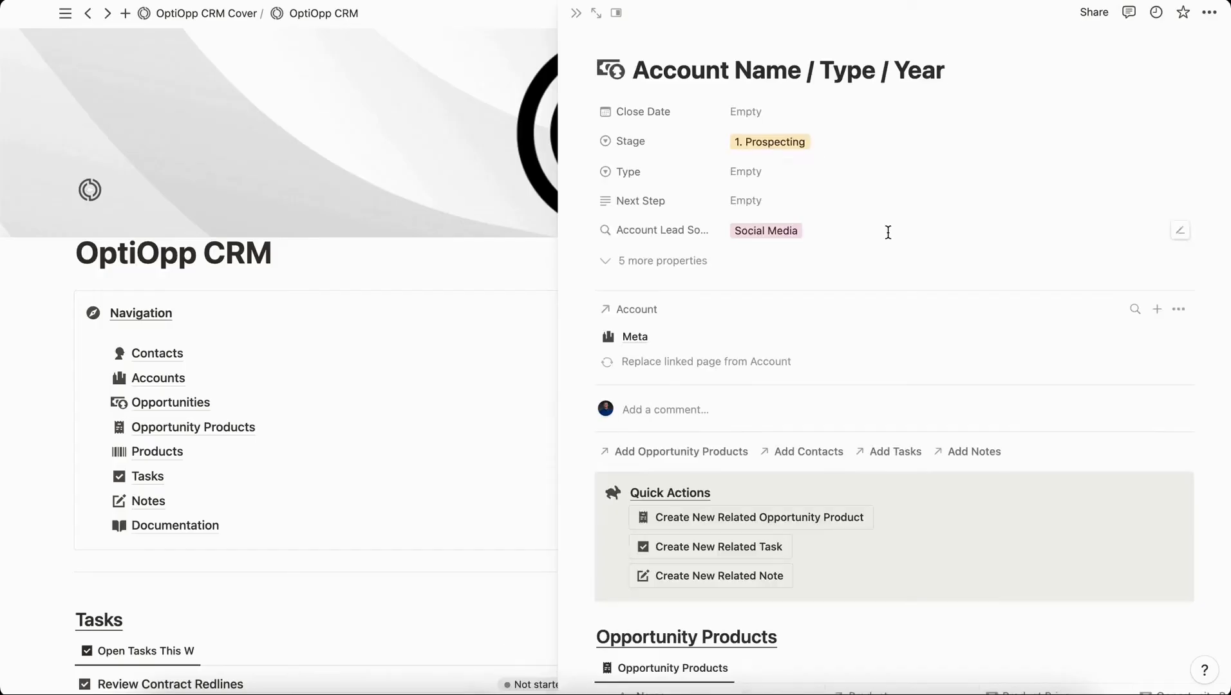
triple_click(920, 66)
type("Meta / Ne")
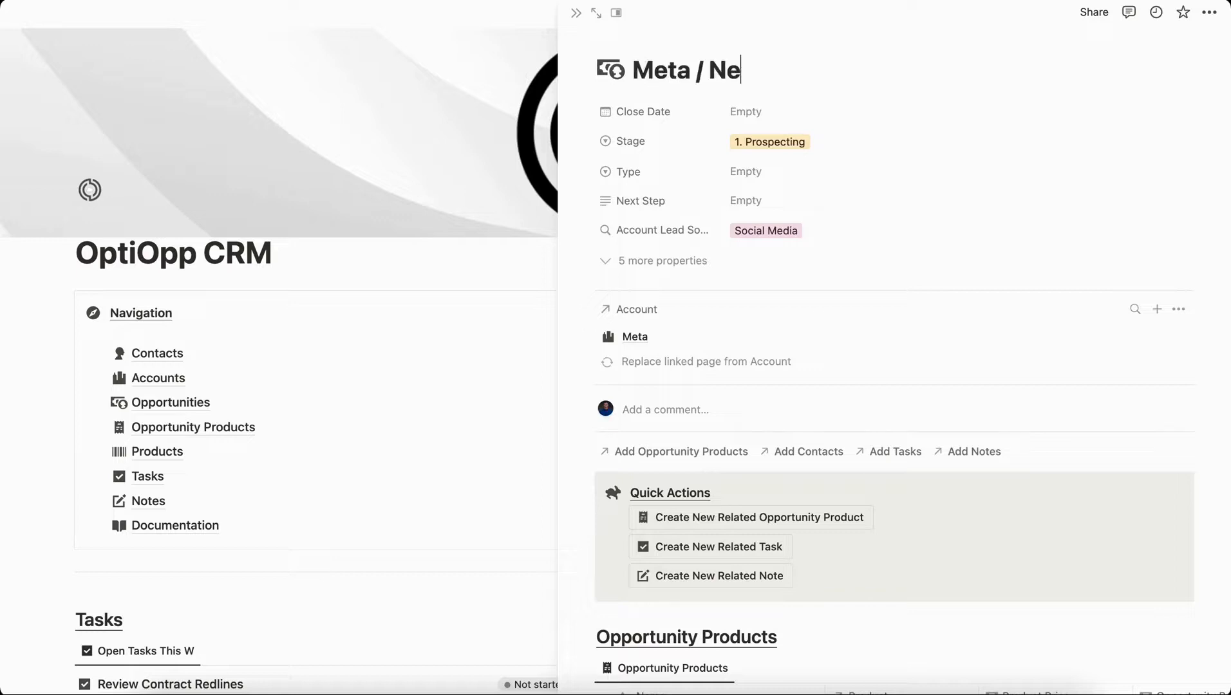
type("w")
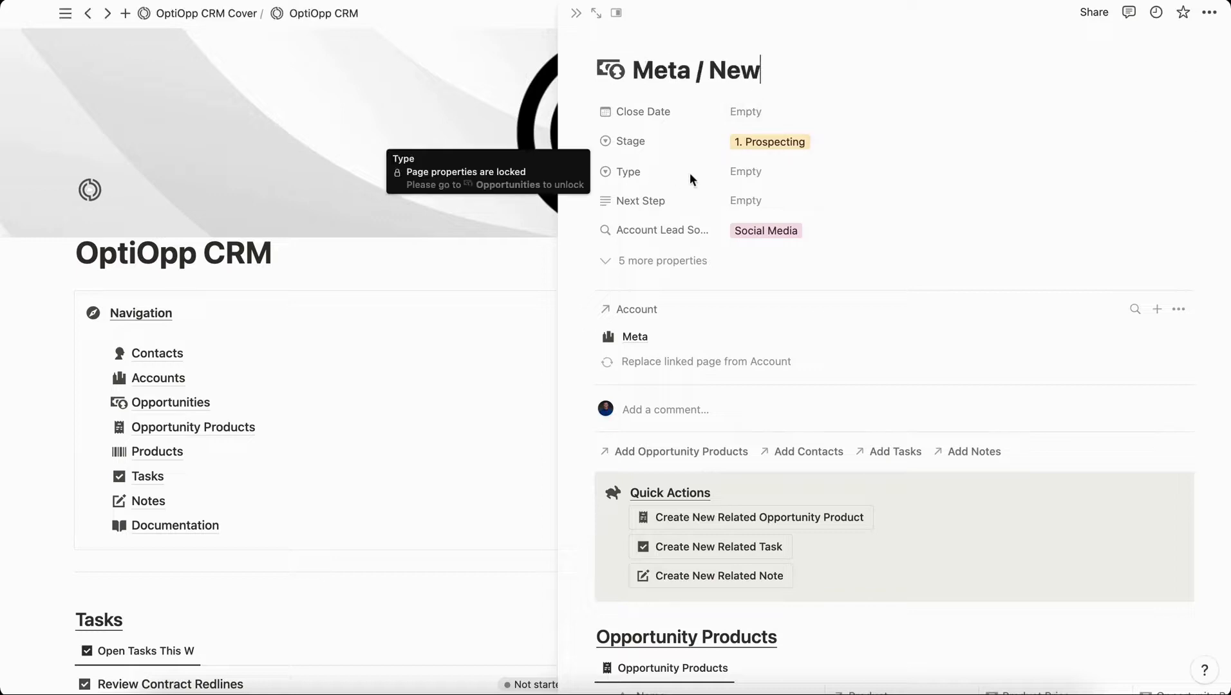
left_click(745, 172)
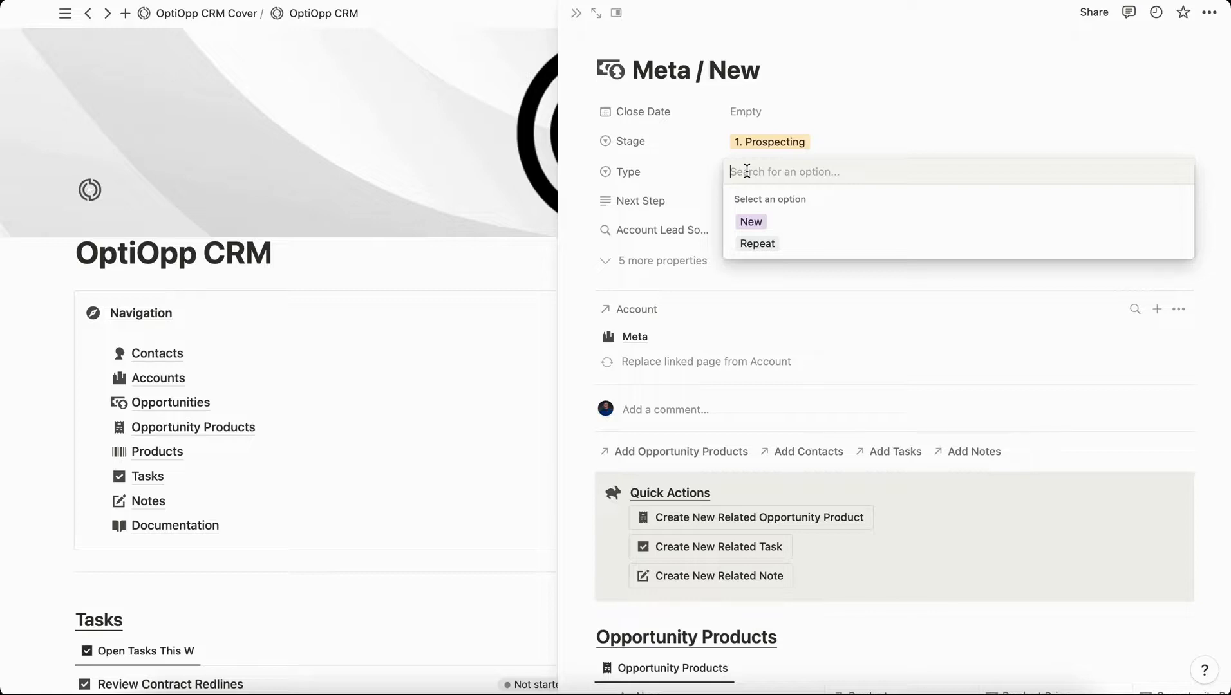
left_click(751, 222)
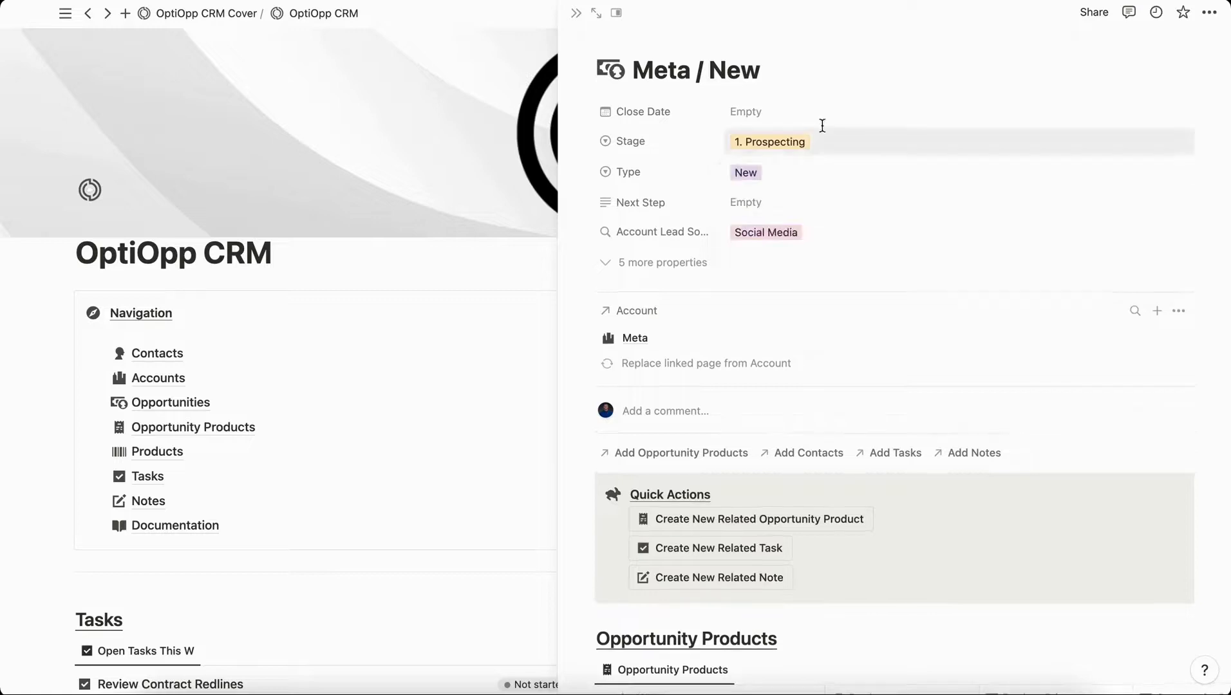
left_click(767, 69)
type("/")
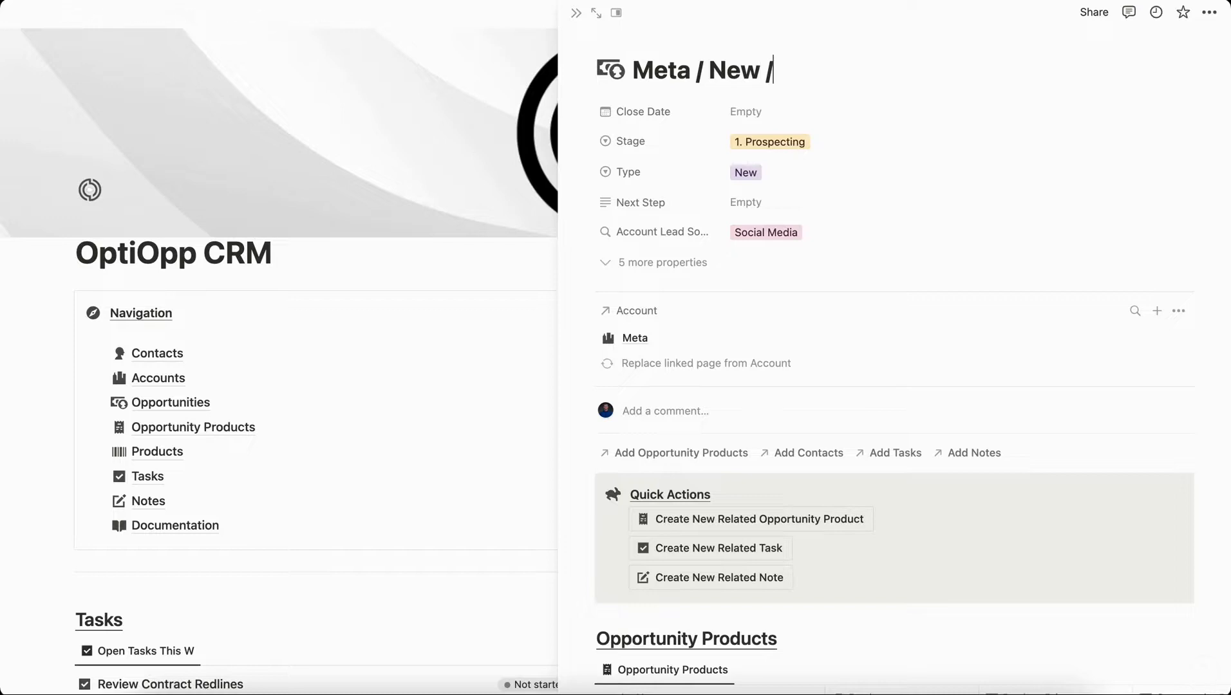
type(" 2023")
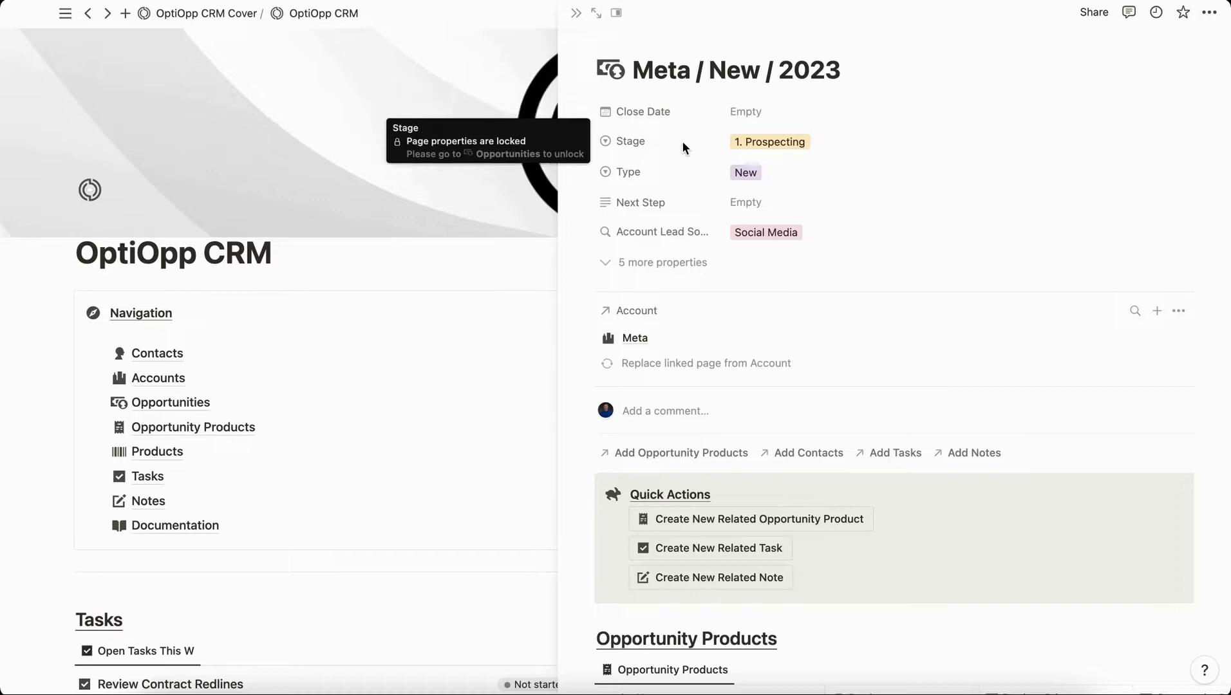
Set the opportunity's close date to July 6, 2023.
left_click(744, 112)
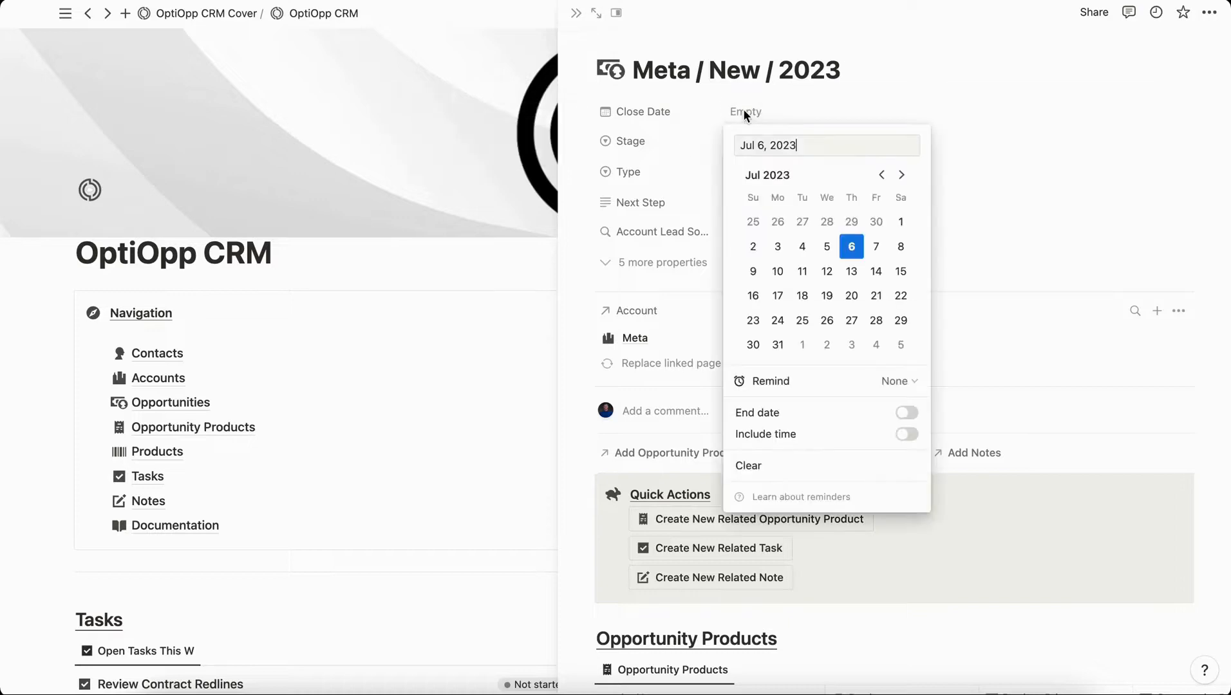
left_click(853, 252)
key("Escape")
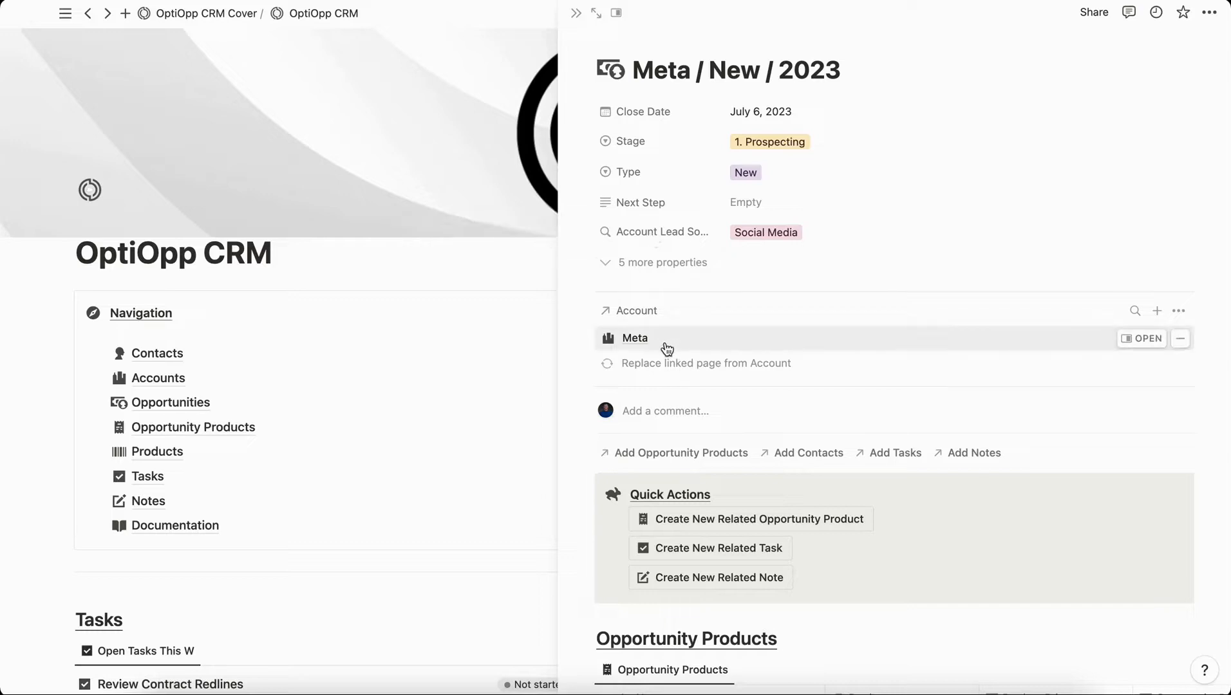
Link the Meta contact to the opportunity and close its page.
scroll(667, 348, "down", 2)
left_click(800, 380)
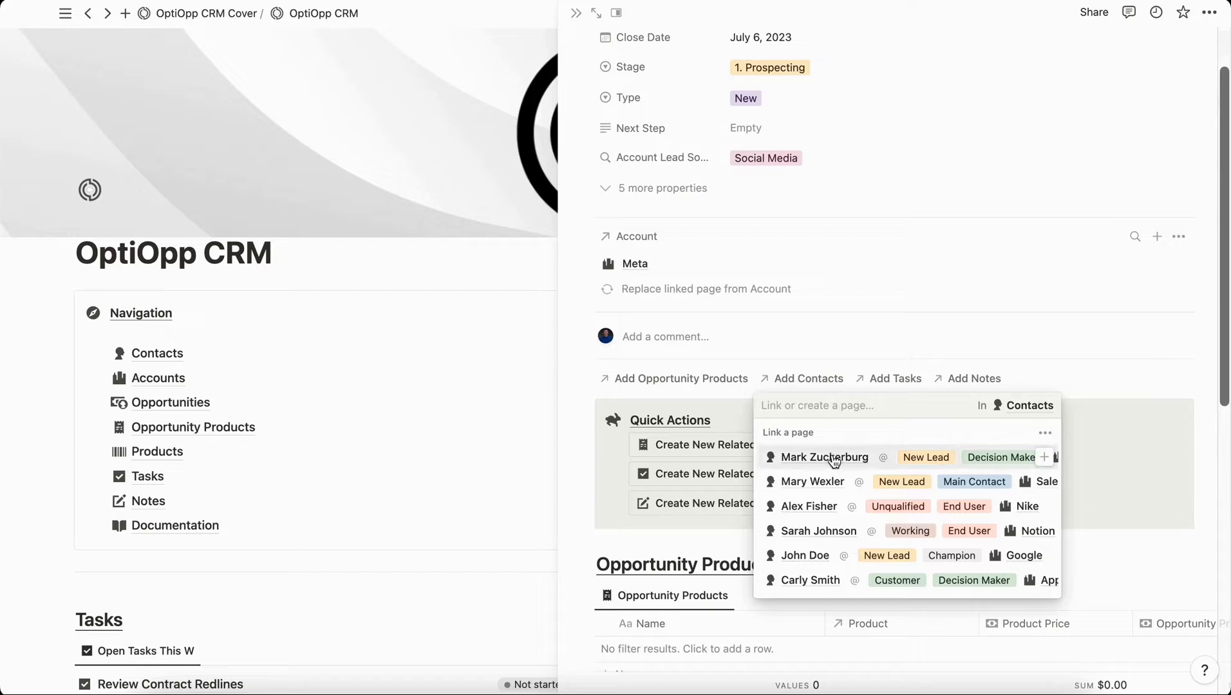
left_click(830, 456)
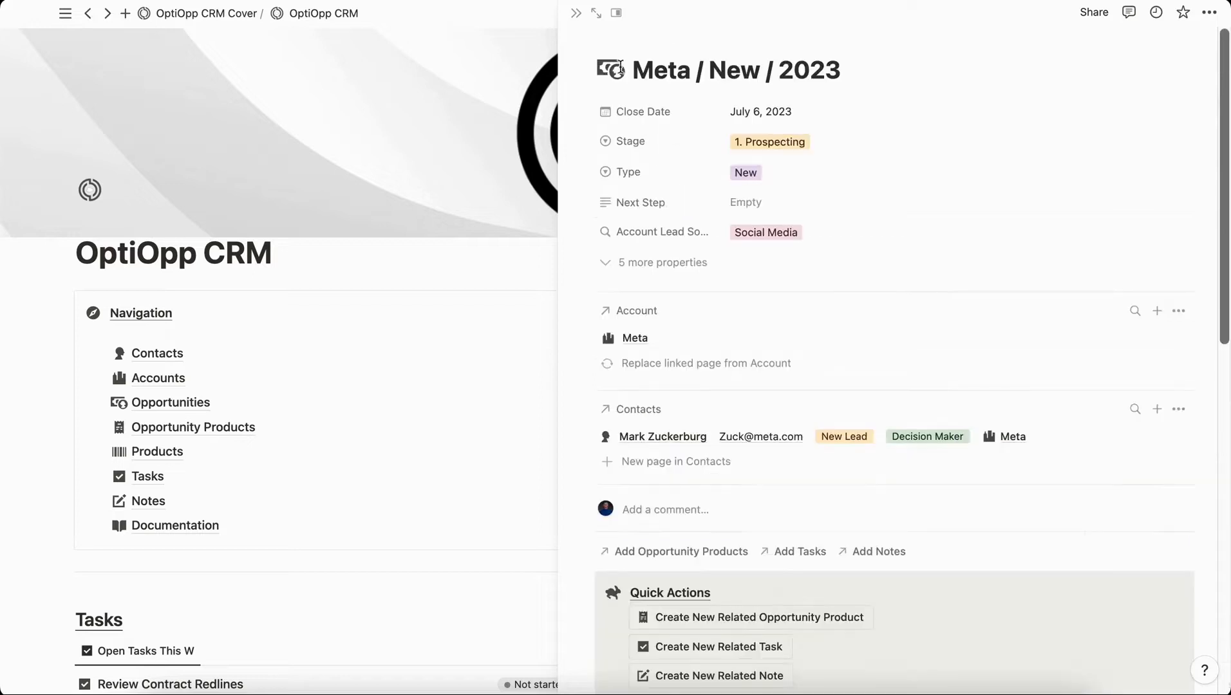
left_click(576, 13)
scroll(170, 383, "down", 2)
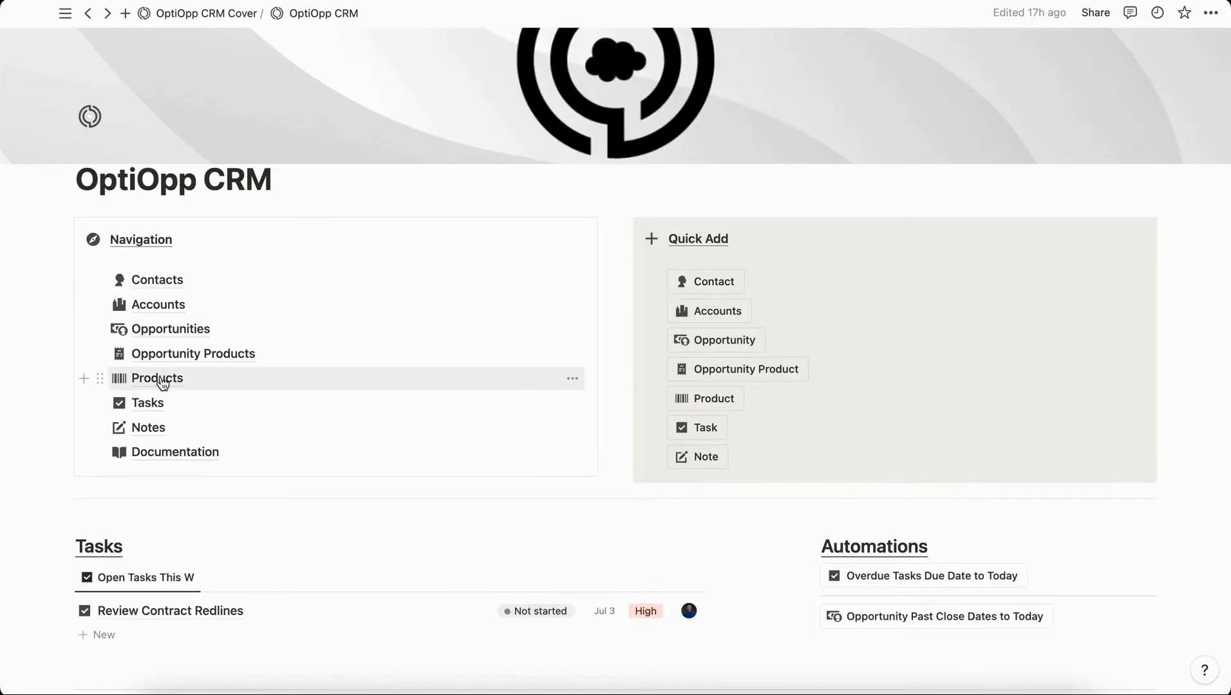
Add a new product titled 'OptiOpp CRM' in the Products database.
left_click(169, 381)
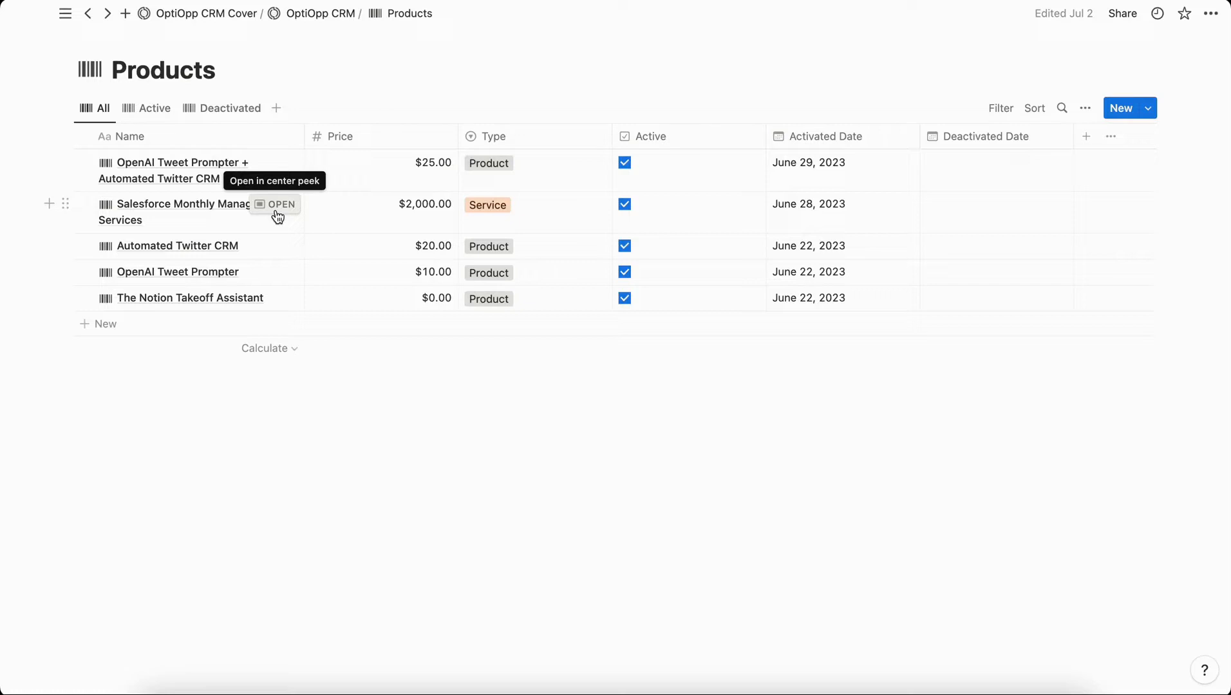
left_click(1119, 109)
left_click_drag(533, 262, 364, 261)
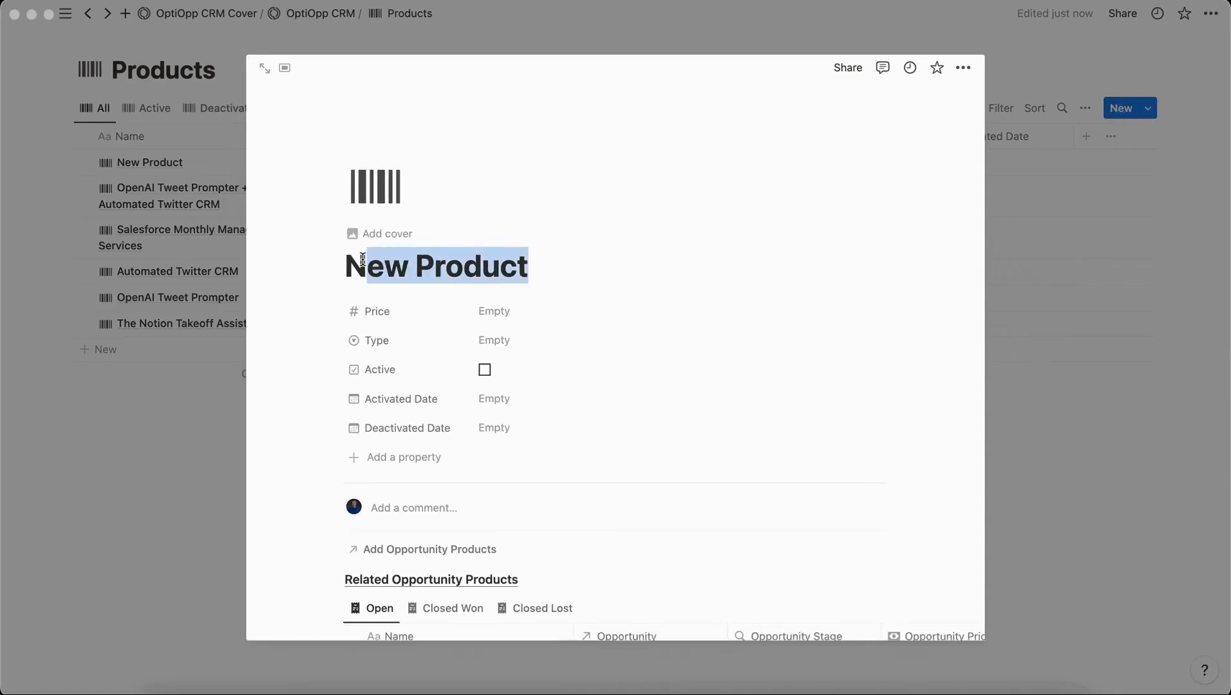
key("BackSpace")
key("BackSpace")
type("OptiOp")
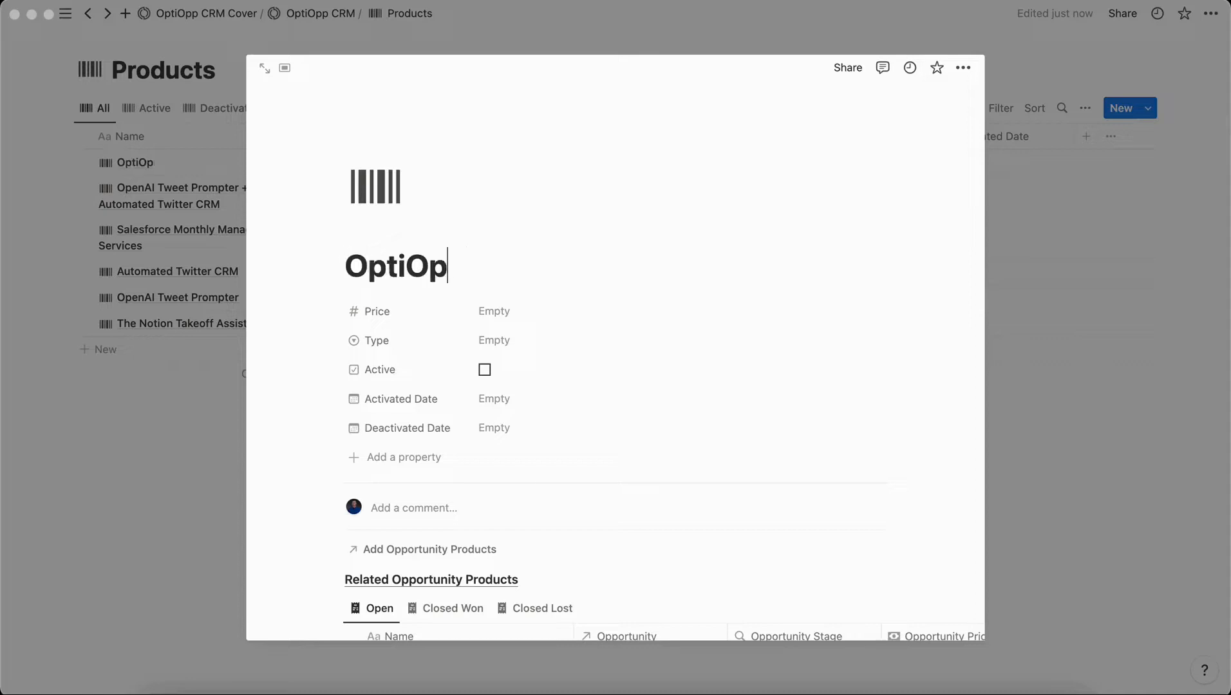
type("p CRM")
Give OptiOpp CRM price 100, type Product, Active, and activated date July 6, 2023.
left_click(507, 310)
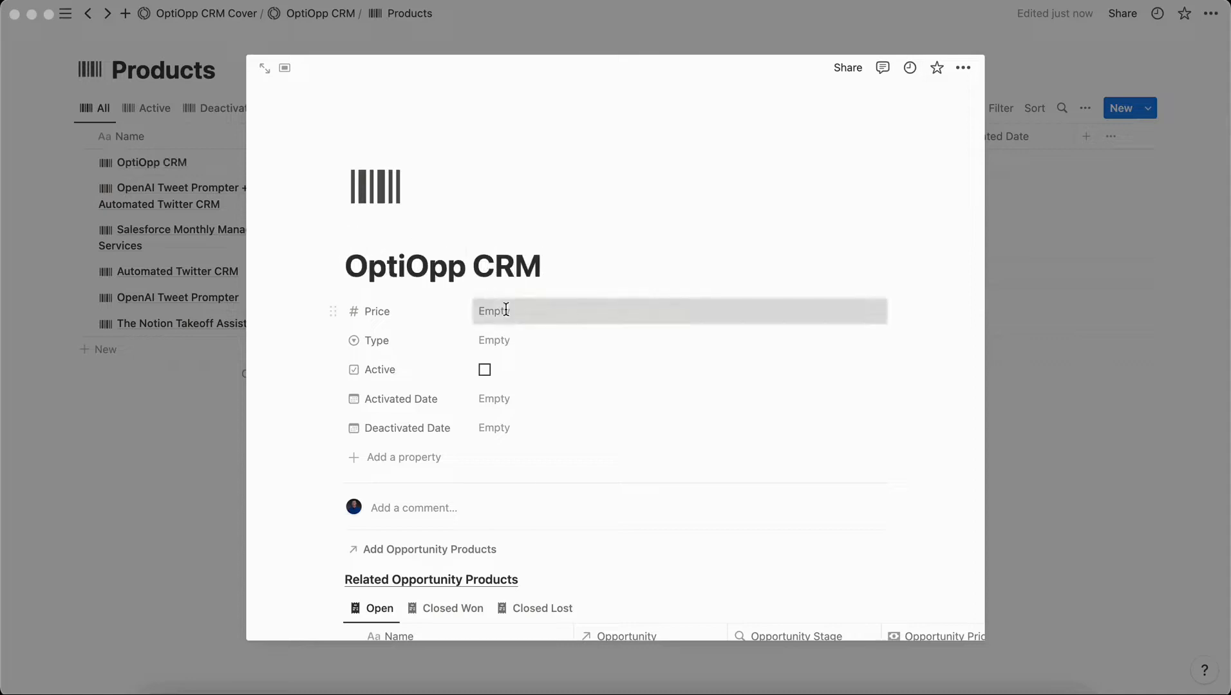
type("100")
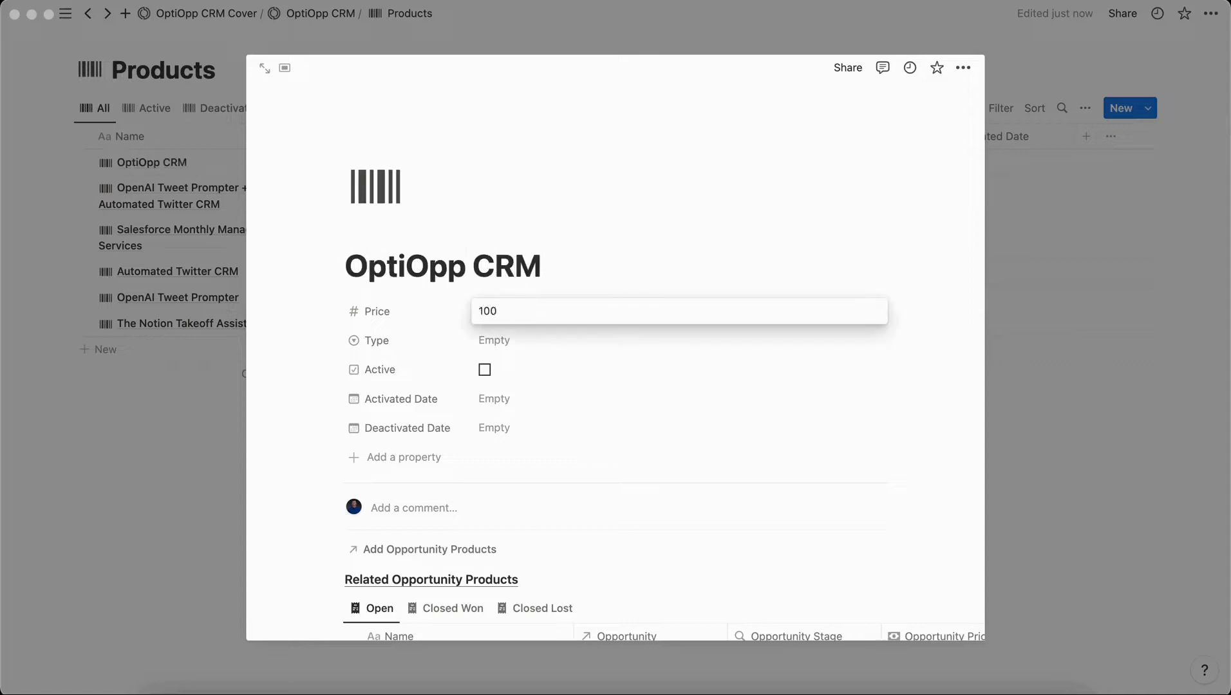
left_click(503, 345)
left_click(521, 390)
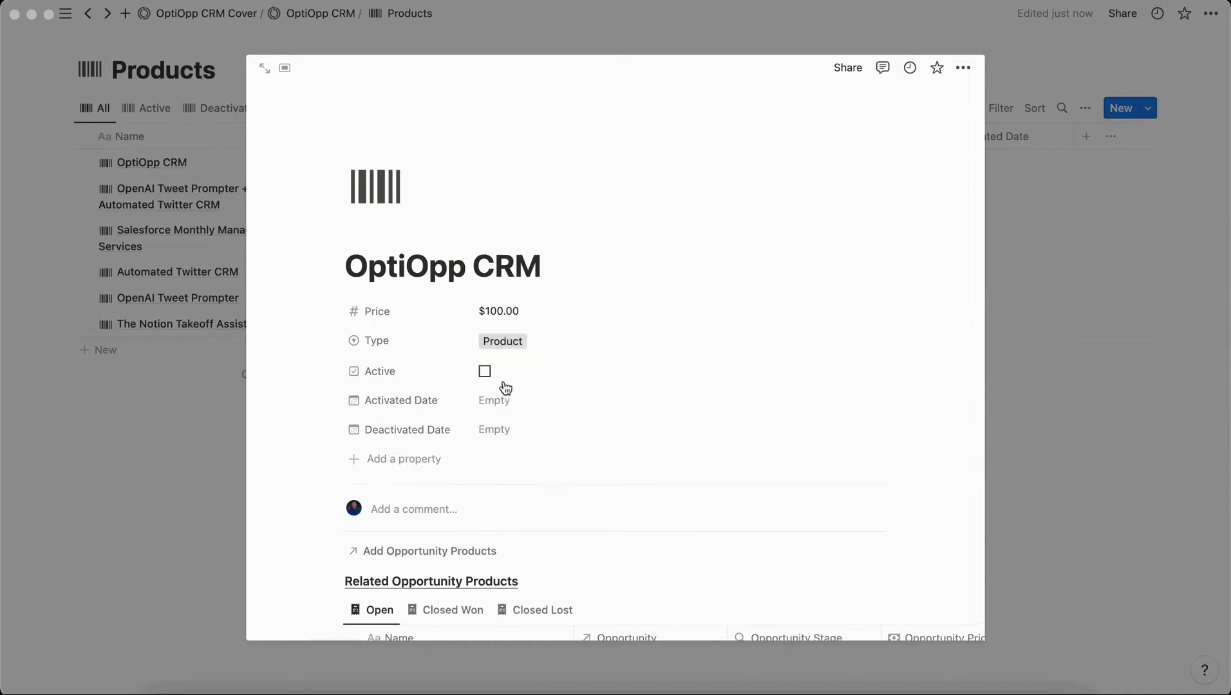
left_click(485, 372)
left_click(500, 404)
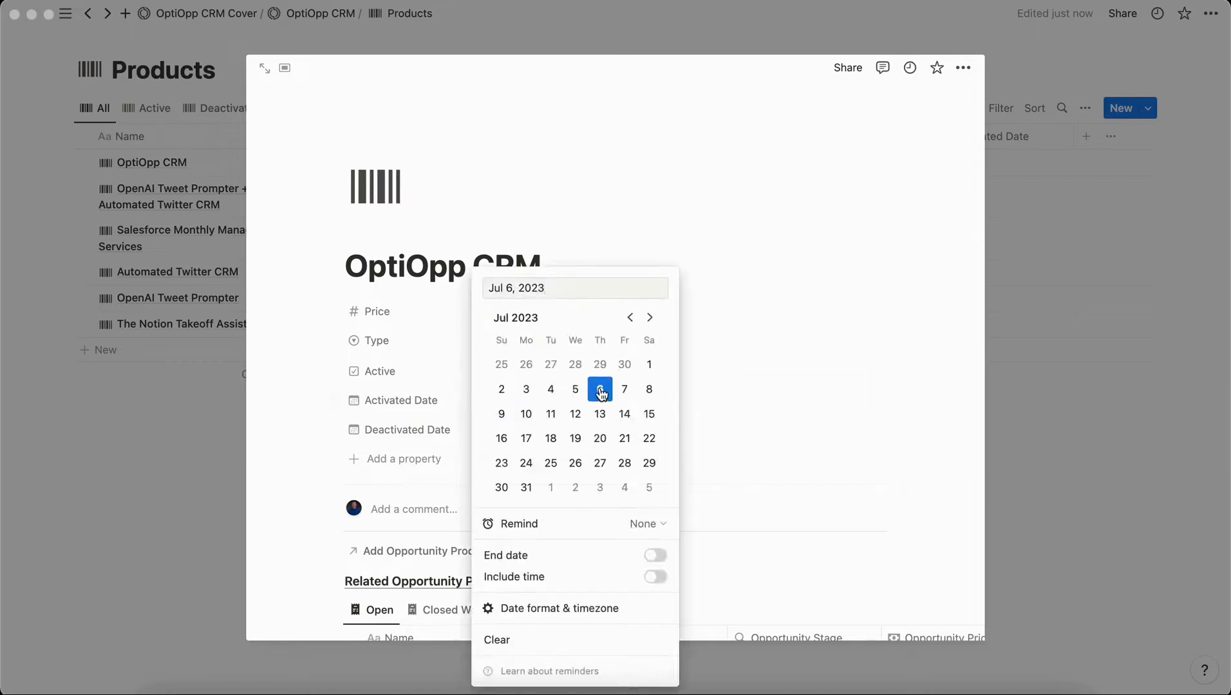
left_click(385, 411)
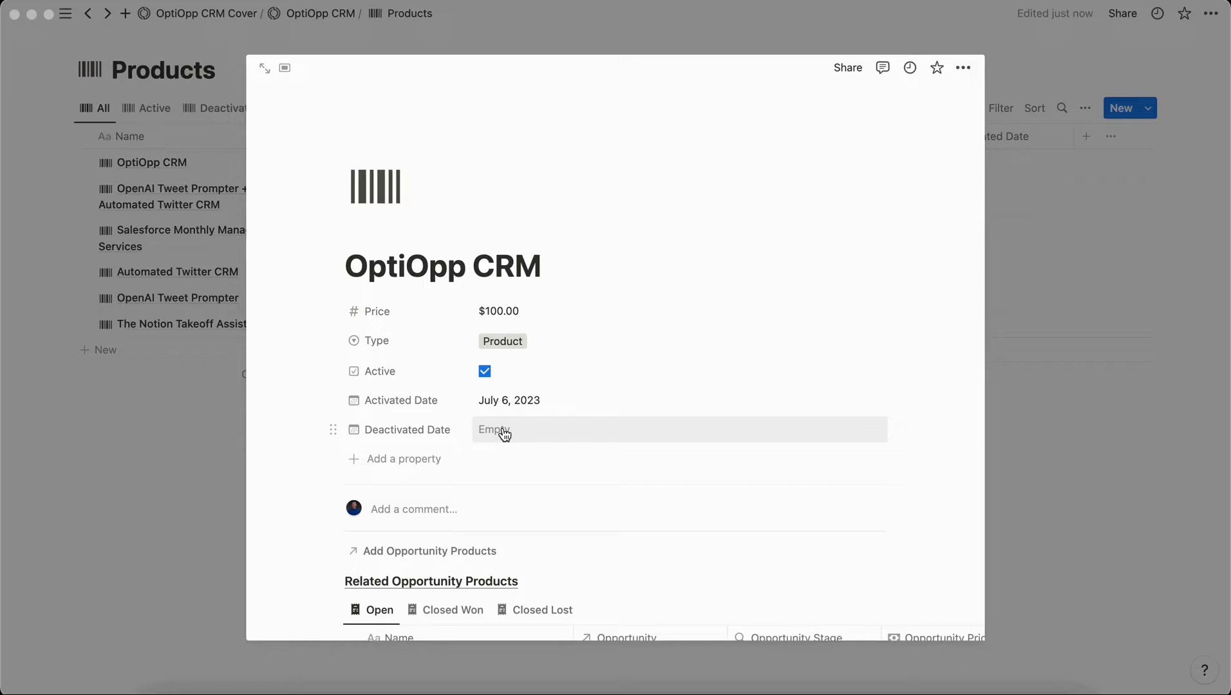
left_click(1082, 325)
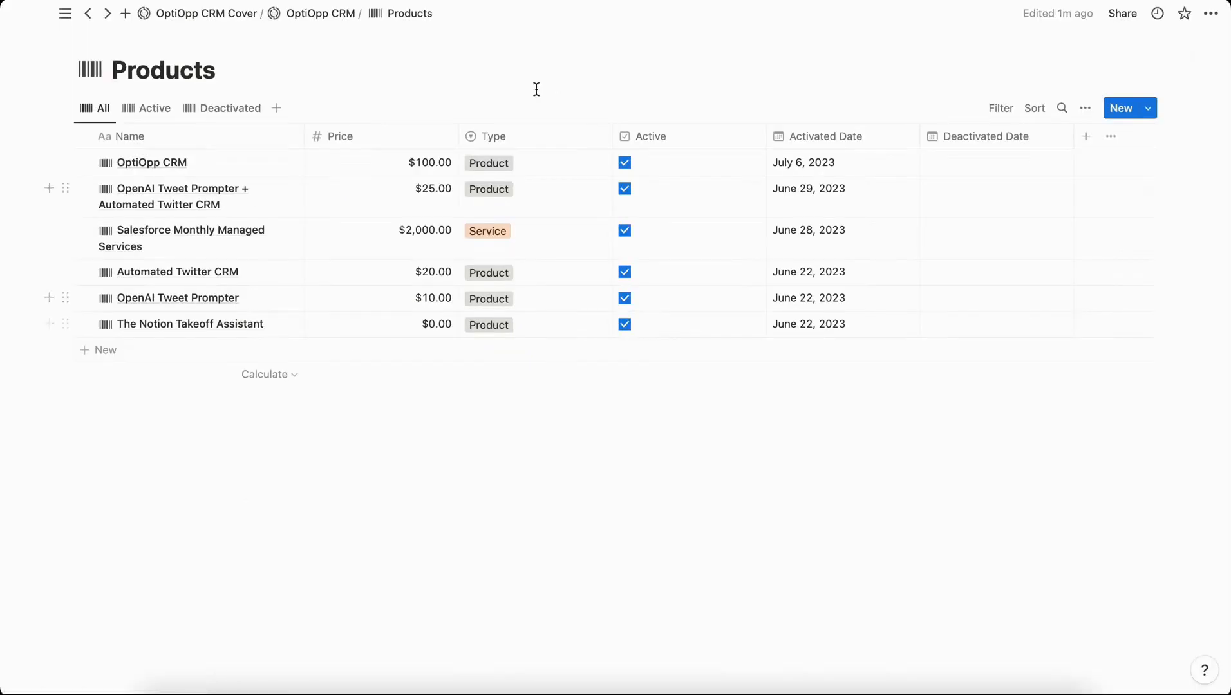
Return to the OptiOpp CRM home page and delete the empty line under Accounts.
left_click(318, 15)
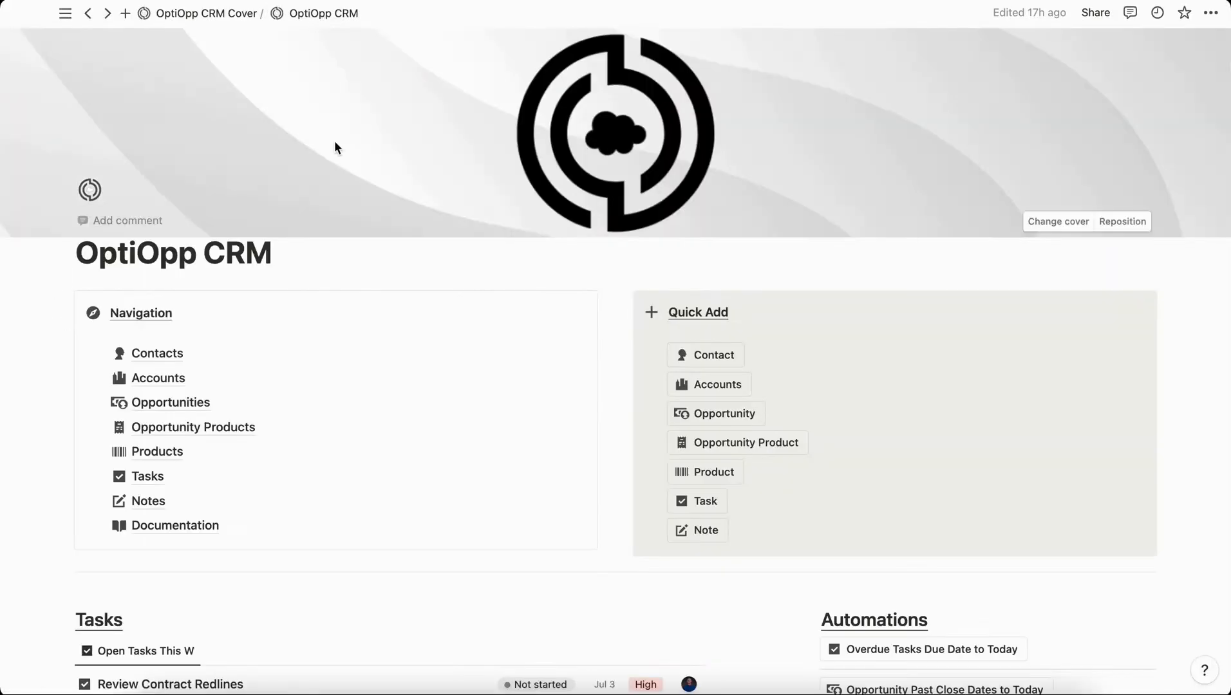
scroll(340, 269, "down", 10)
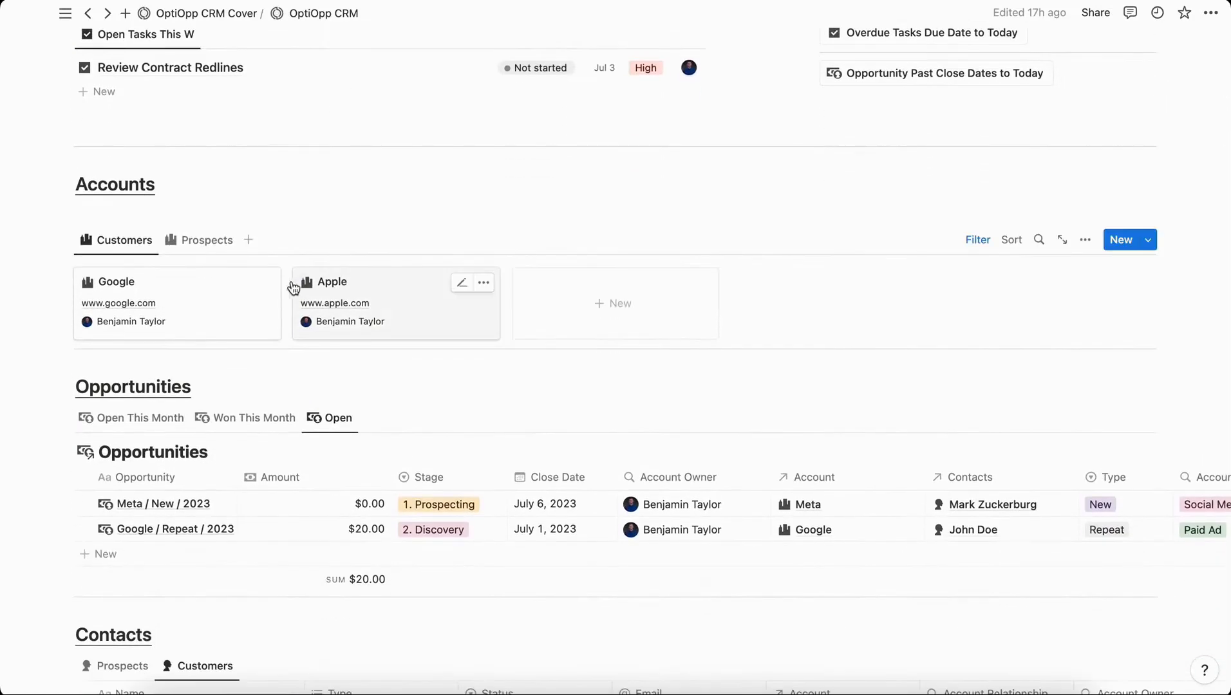
scroll(168, 277, "down", 1)
left_click(92, 165)
key("BackSpace")
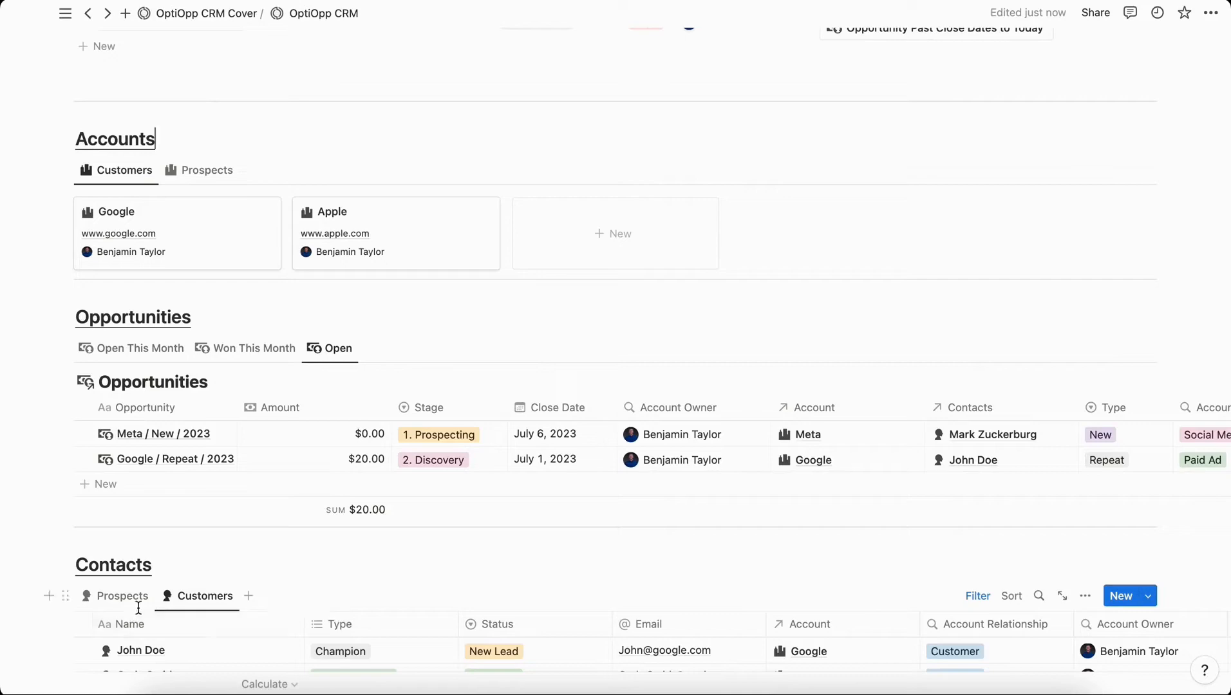
Open the Meta / New / 2023 opportunity in Center peek and scroll down.
scroll(138, 618, "down", 2)
scroll(140, 616, "up", 2)
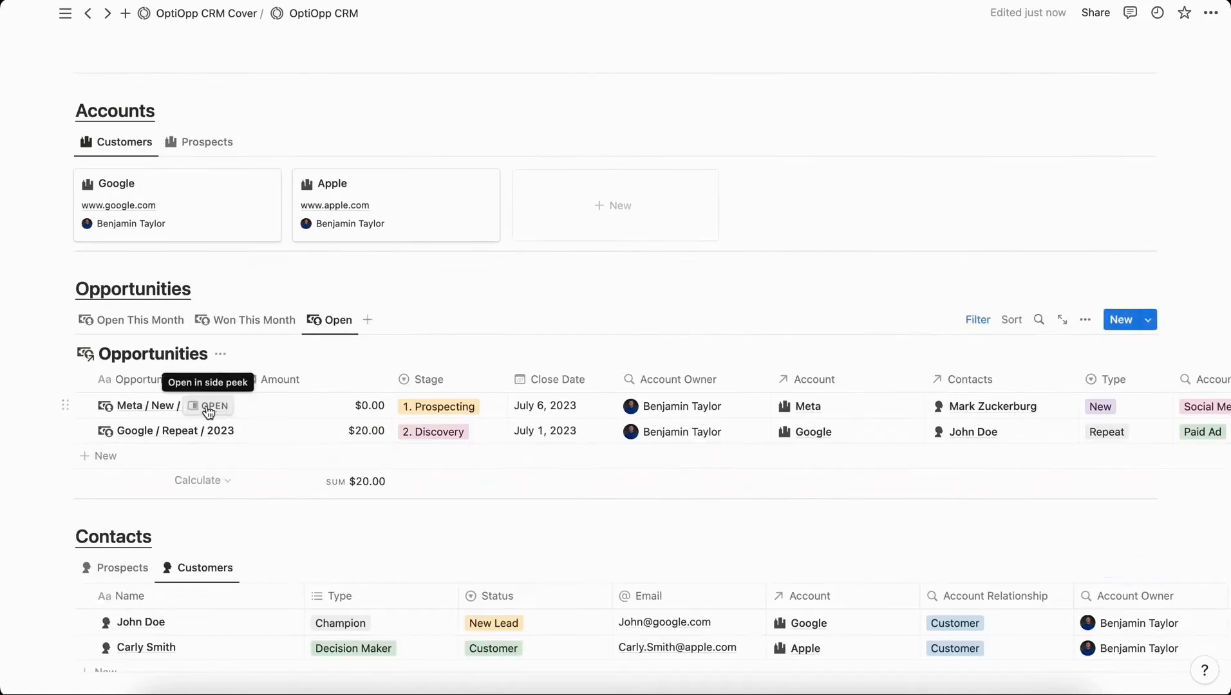
left_click(215, 411)
left_click(617, 13)
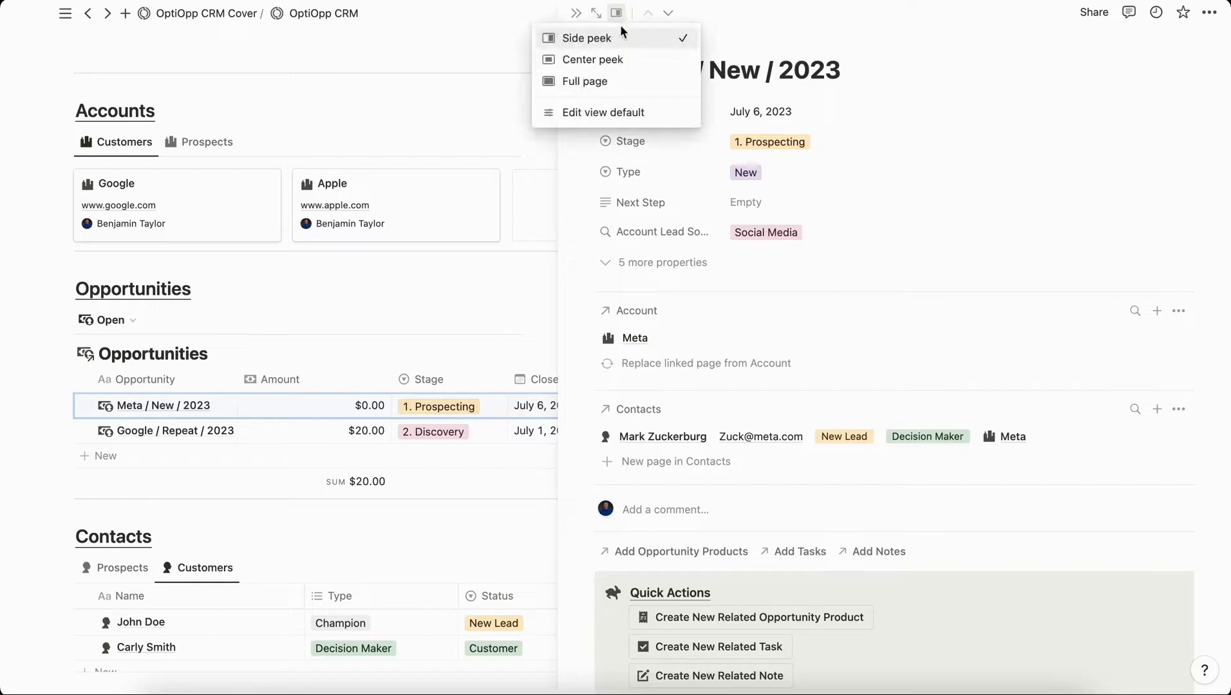
left_click(600, 60)
scroll(643, 278, "down", 3)
scroll(644, 278, "down", 5)
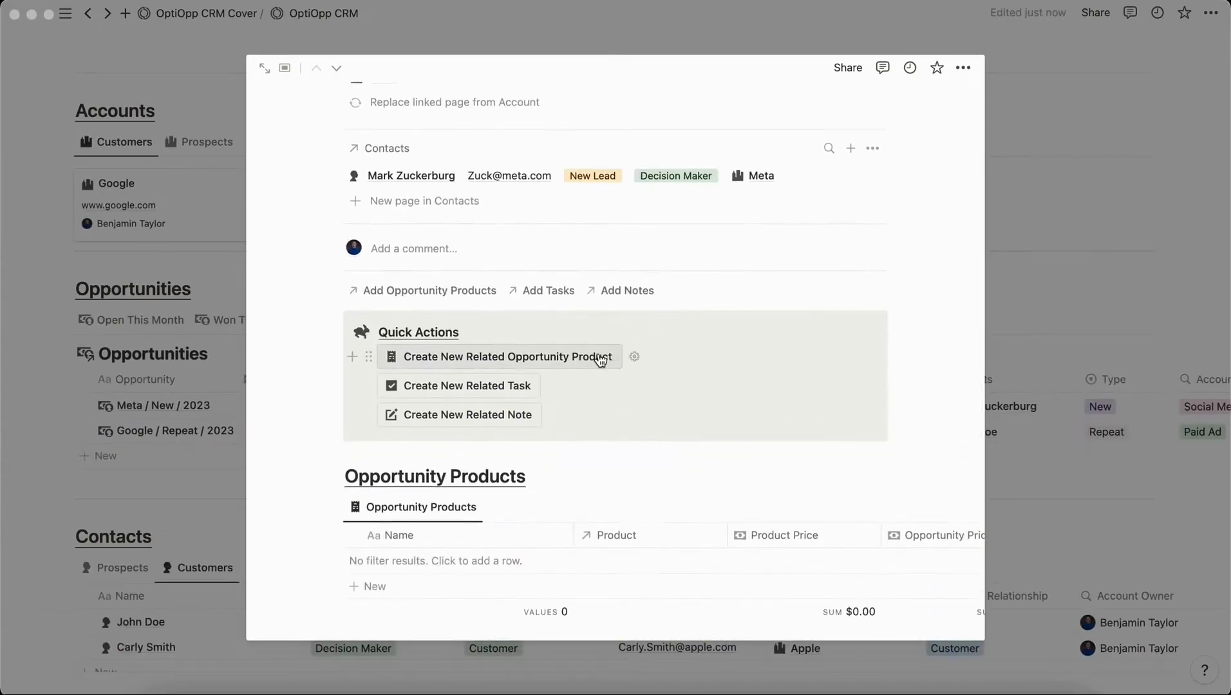
Create a related opportunity product linked to OptiOpp CRM with opportunity price 90.
left_click(600, 358)
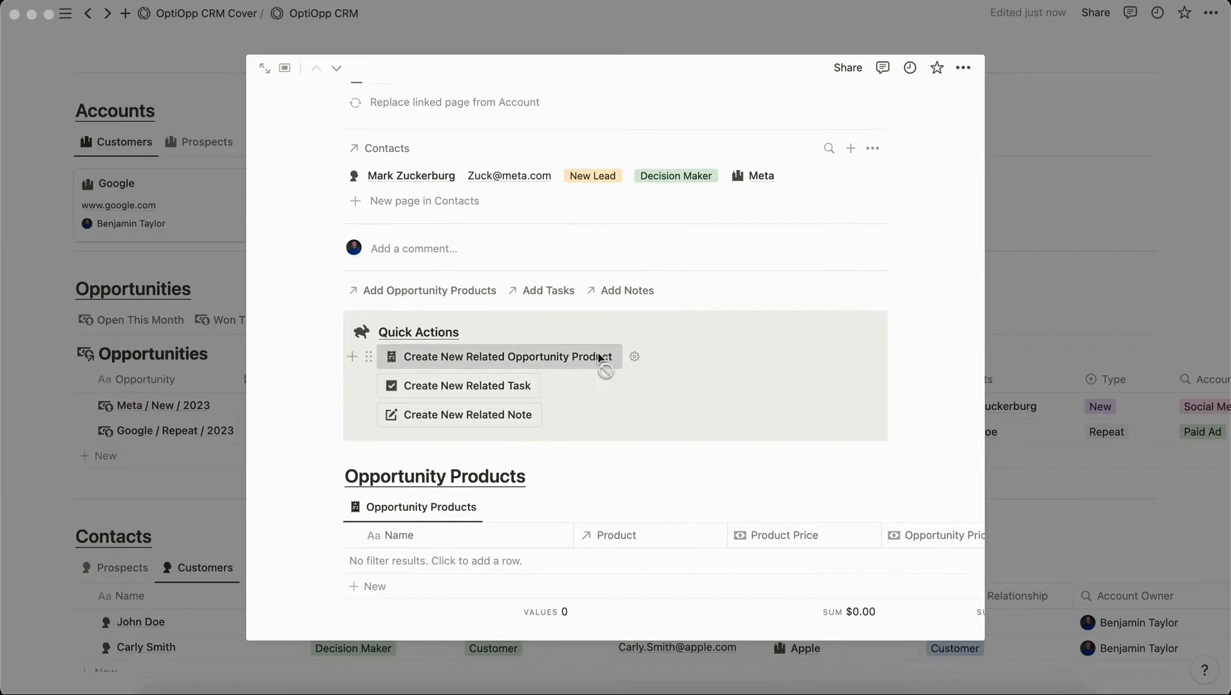
left_click(627, 394)
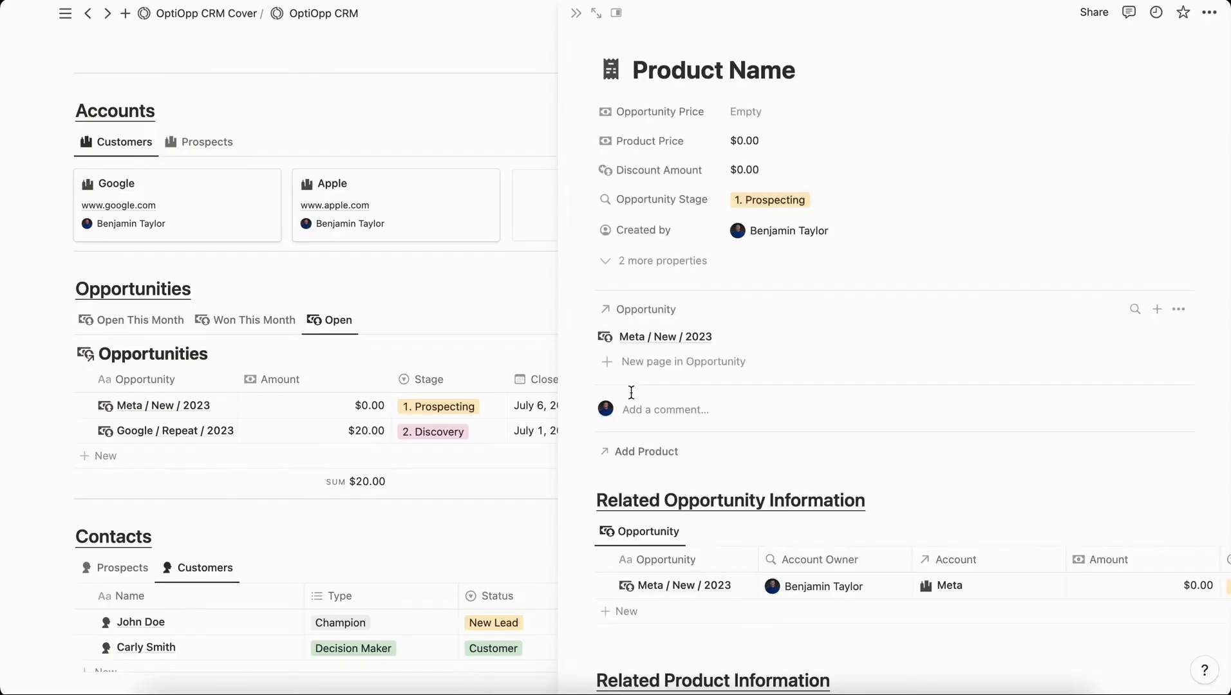
left_click(644, 455)
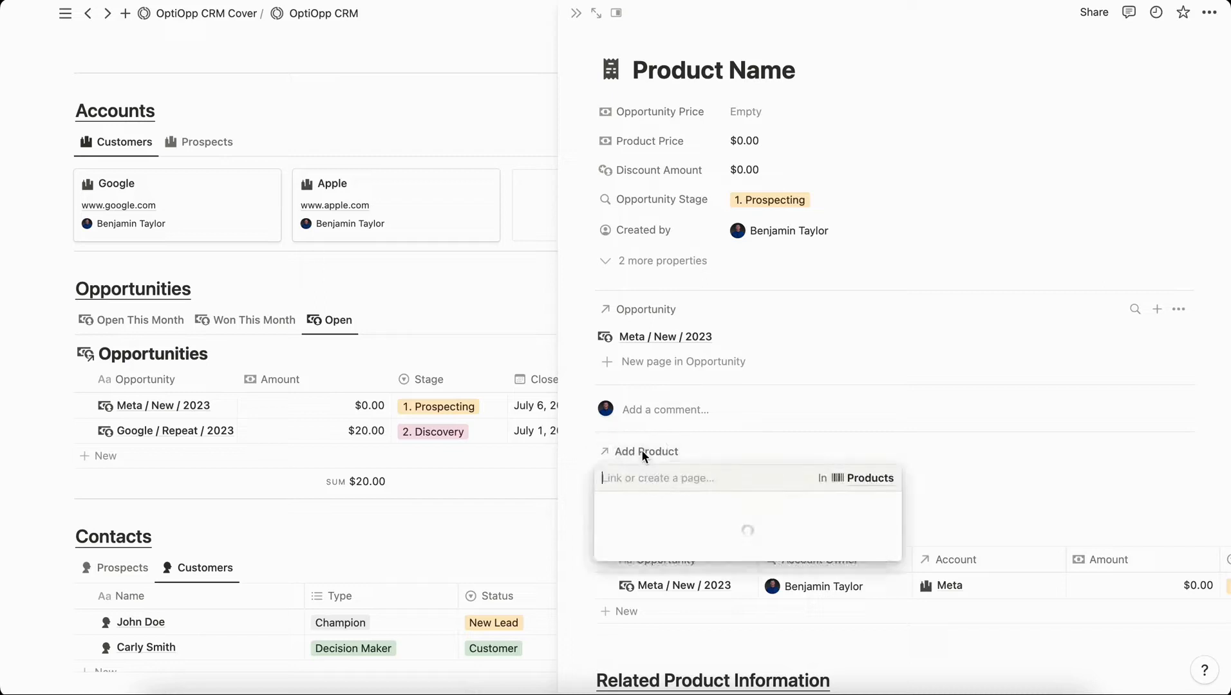
left_click(691, 532)
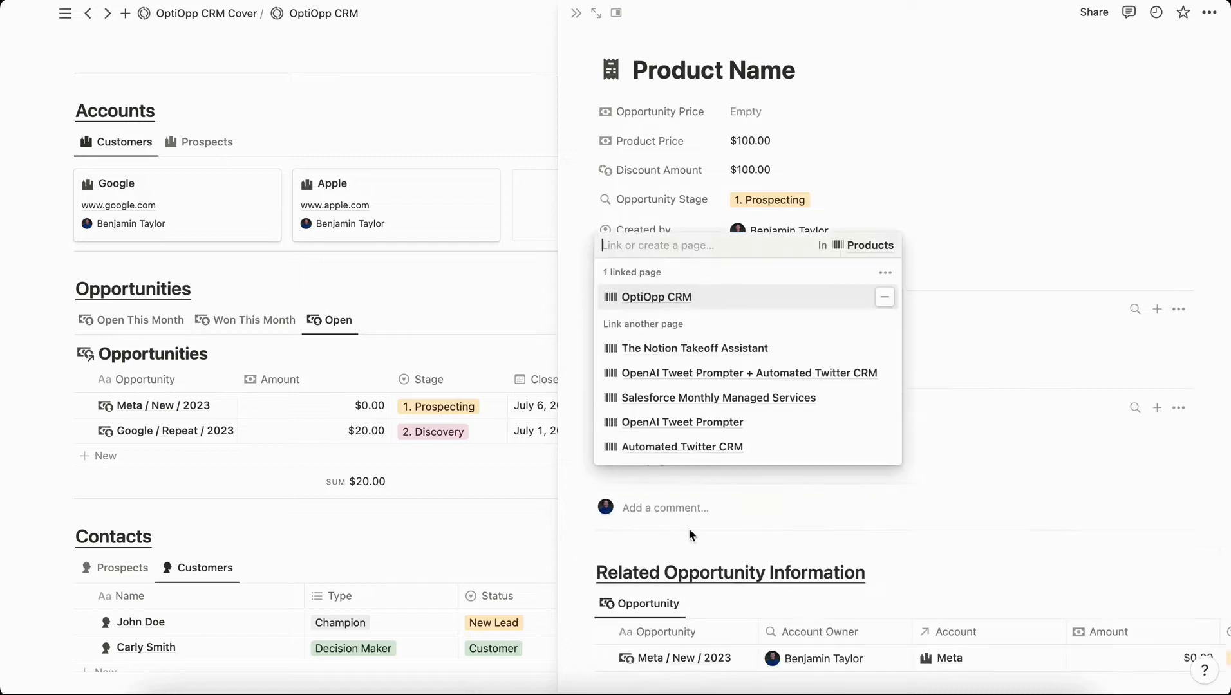
left_click(664, 148)
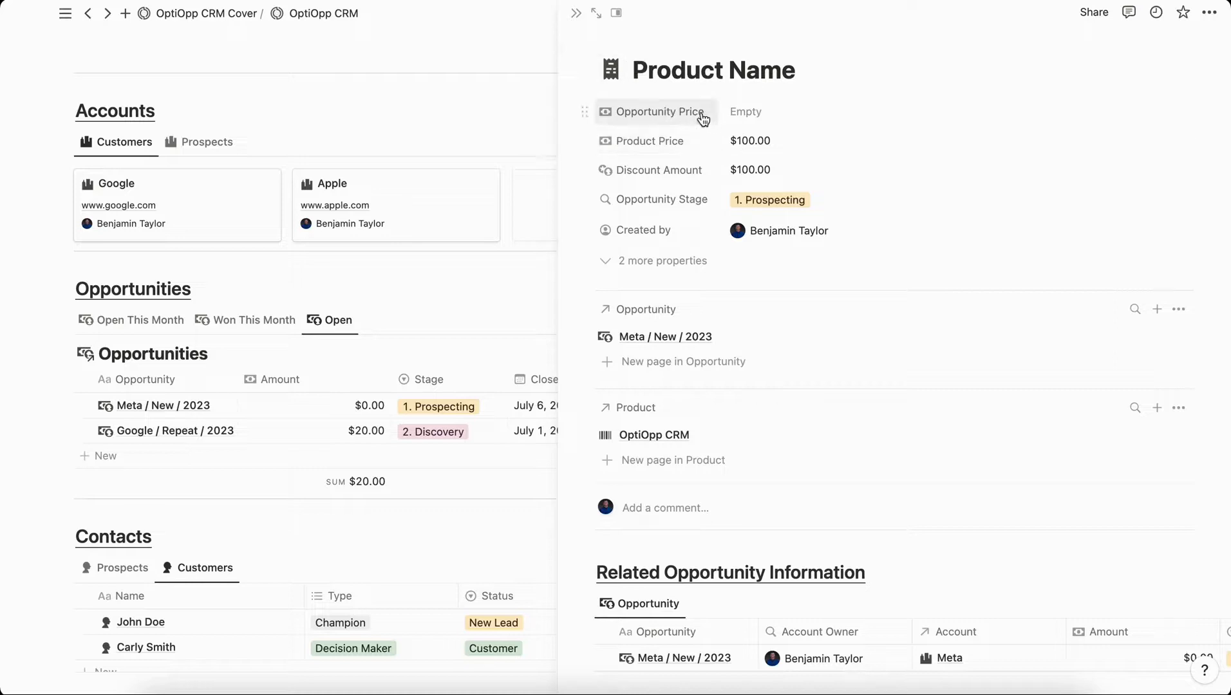
left_click(754, 112)
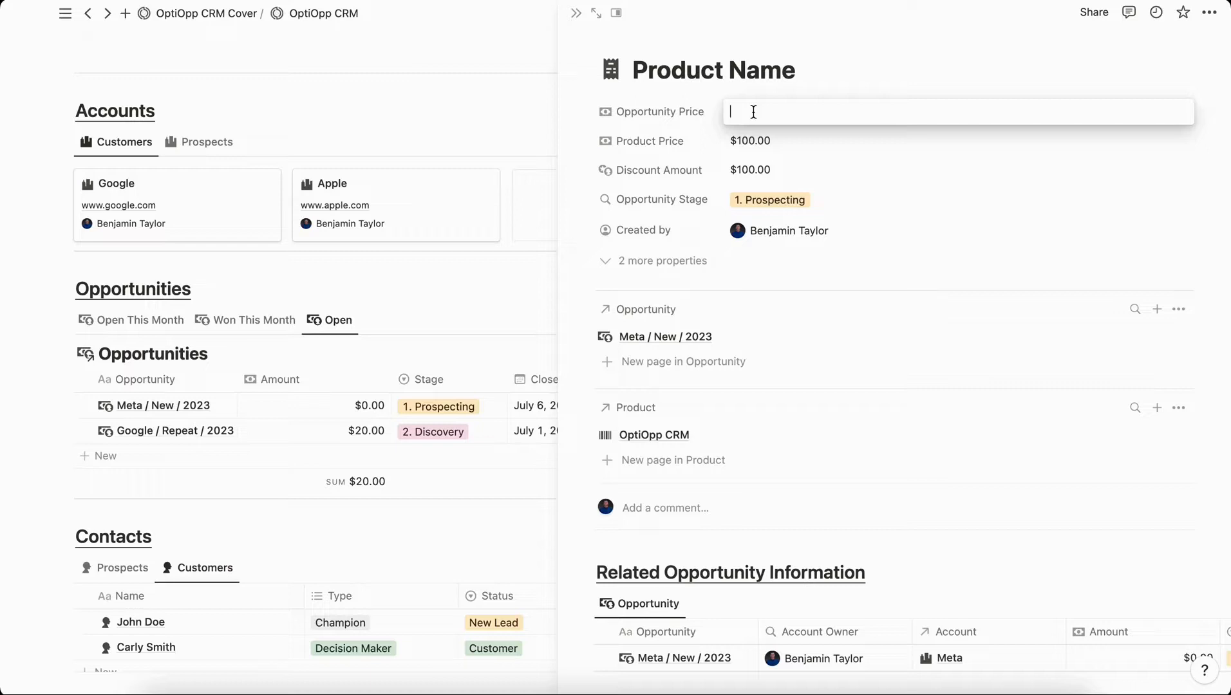
type("90")
key("Return")
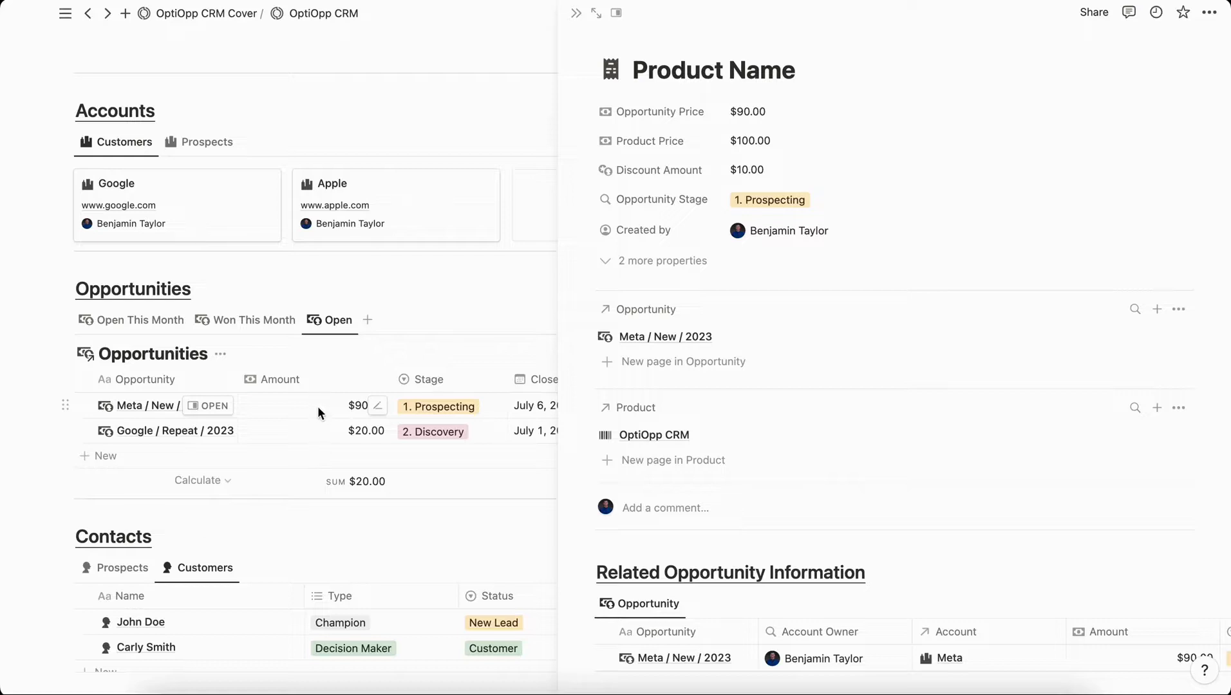
Set Meta / New / 2023 to Closed Won, view Won This Month, and start a related task.
left_click(205, 405)
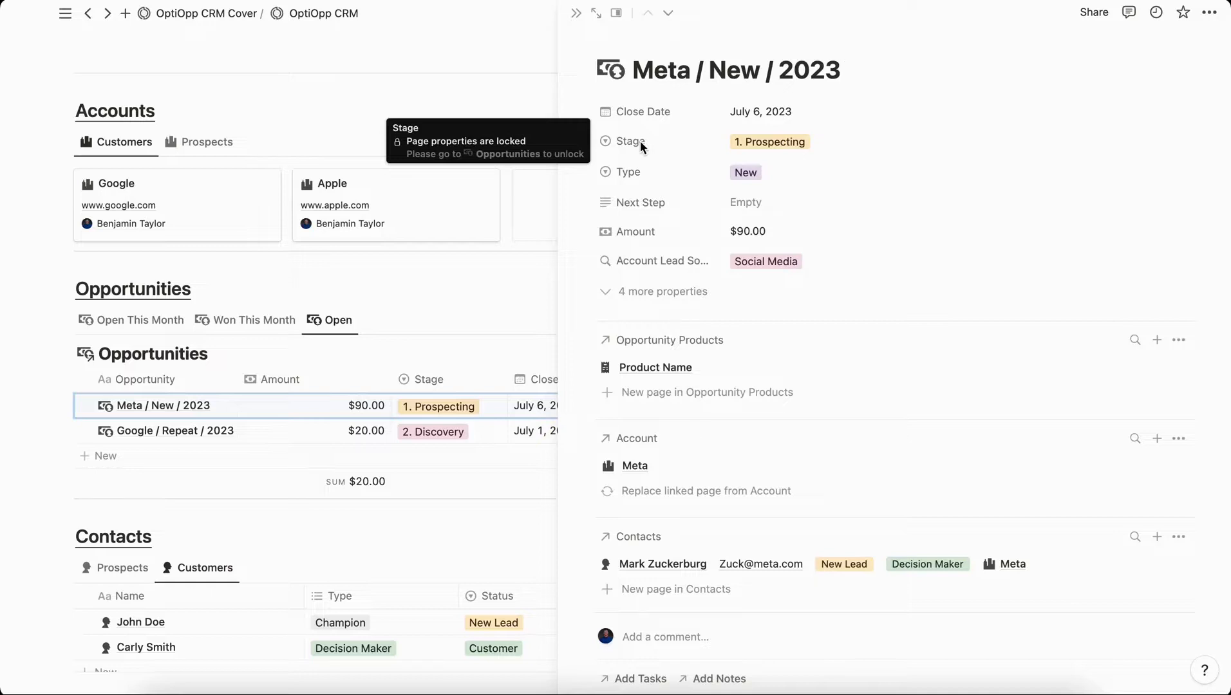
left_click(795, 142)
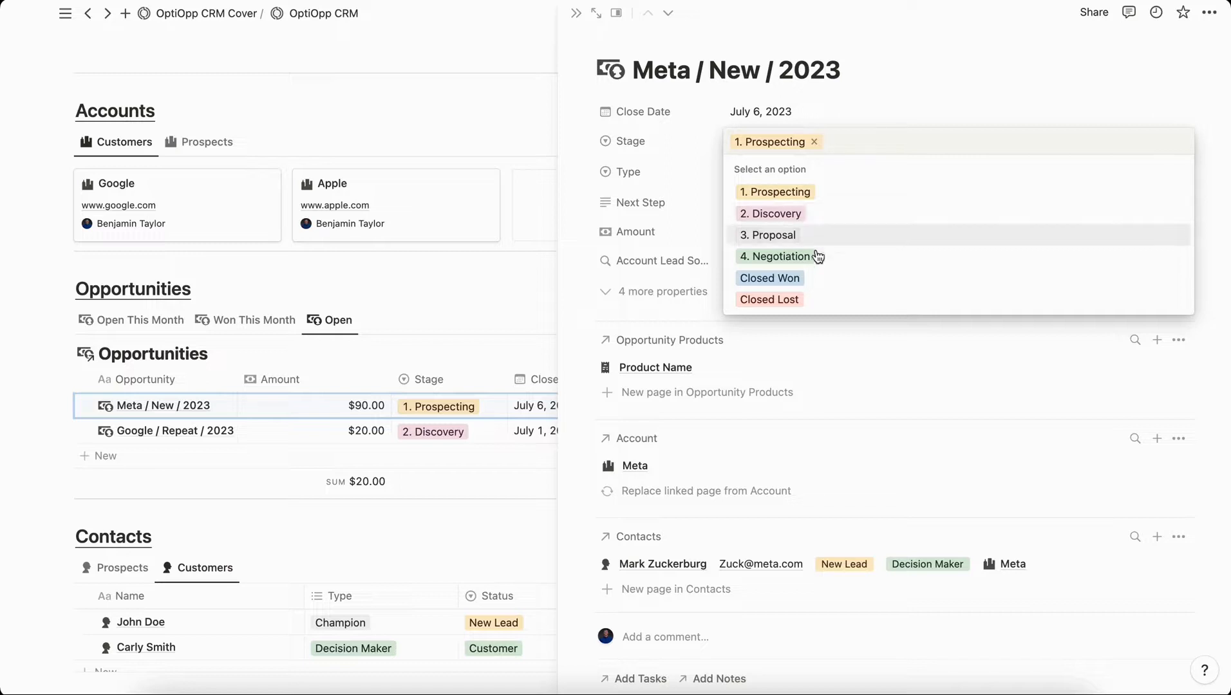
left_click(810, 278)
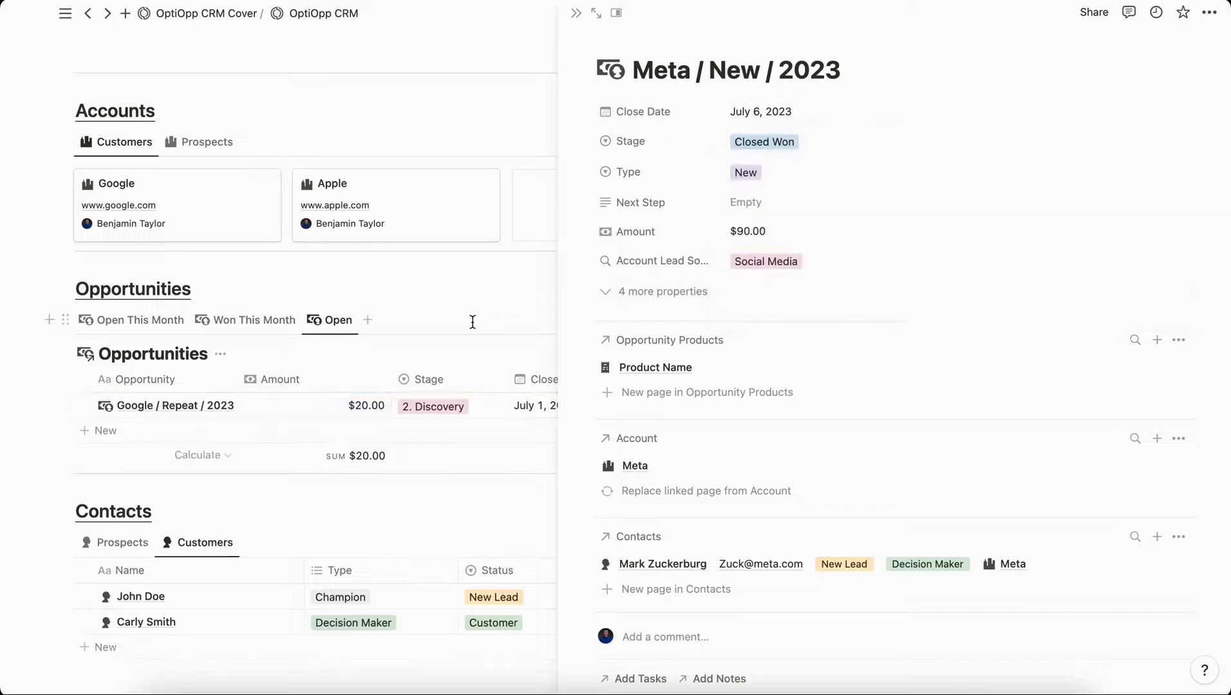
left_click(249, 322)
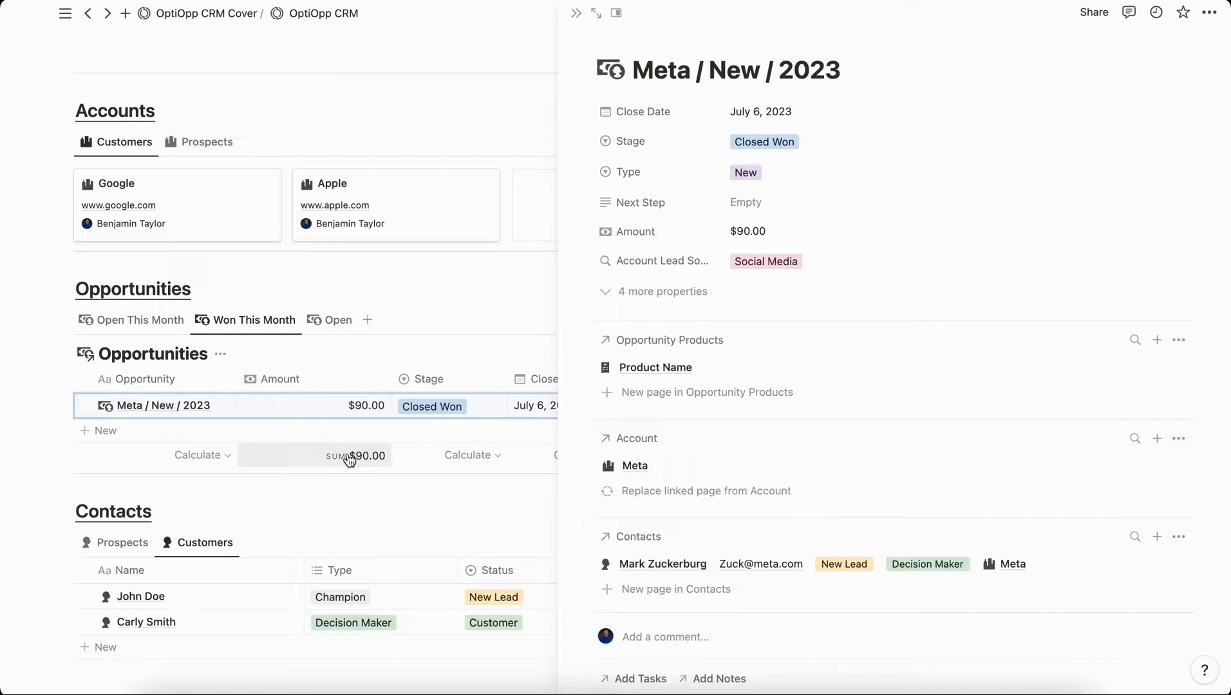
scroll(759, 418, "down", 6)
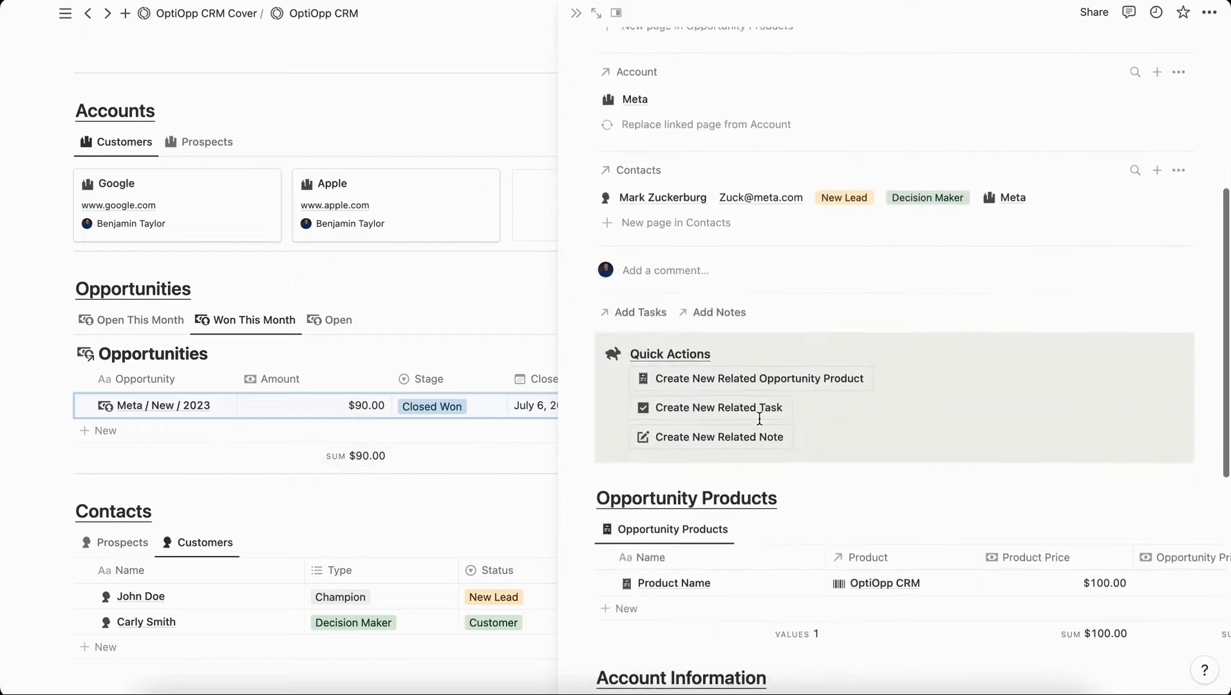
left_click(716, 399)
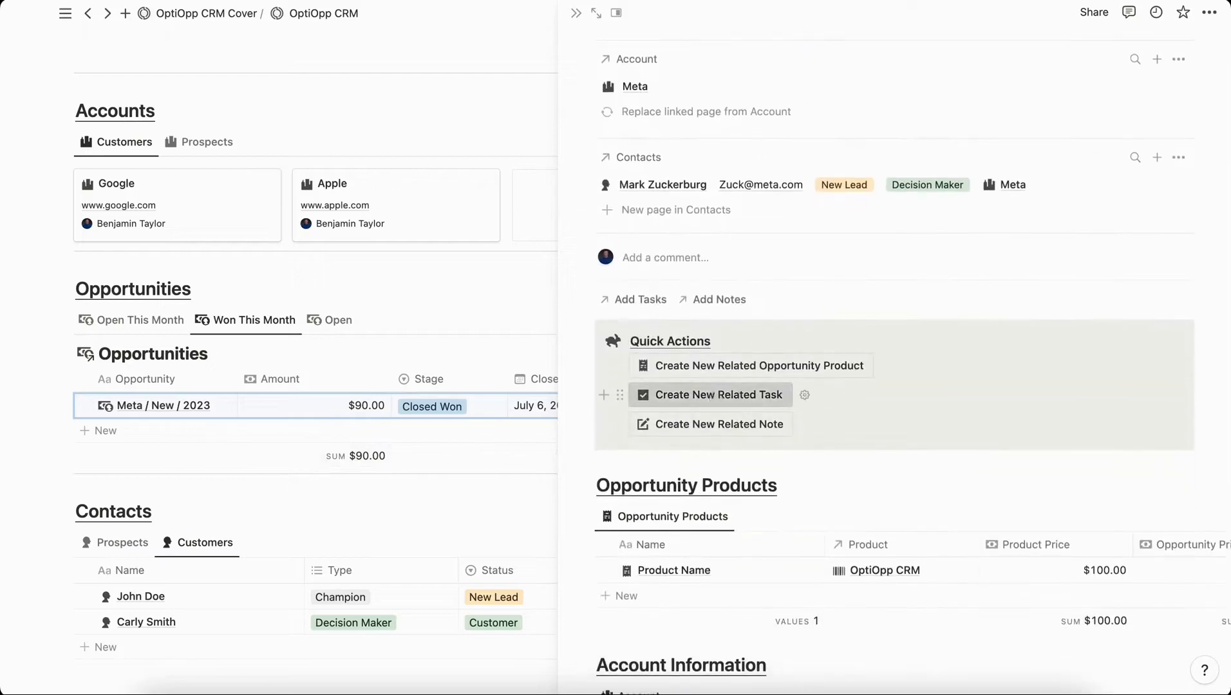
Create the related task for the Meta opportunity and title it 'Onboarding Tasks'.
left_click(657, 394)
key("super+a")
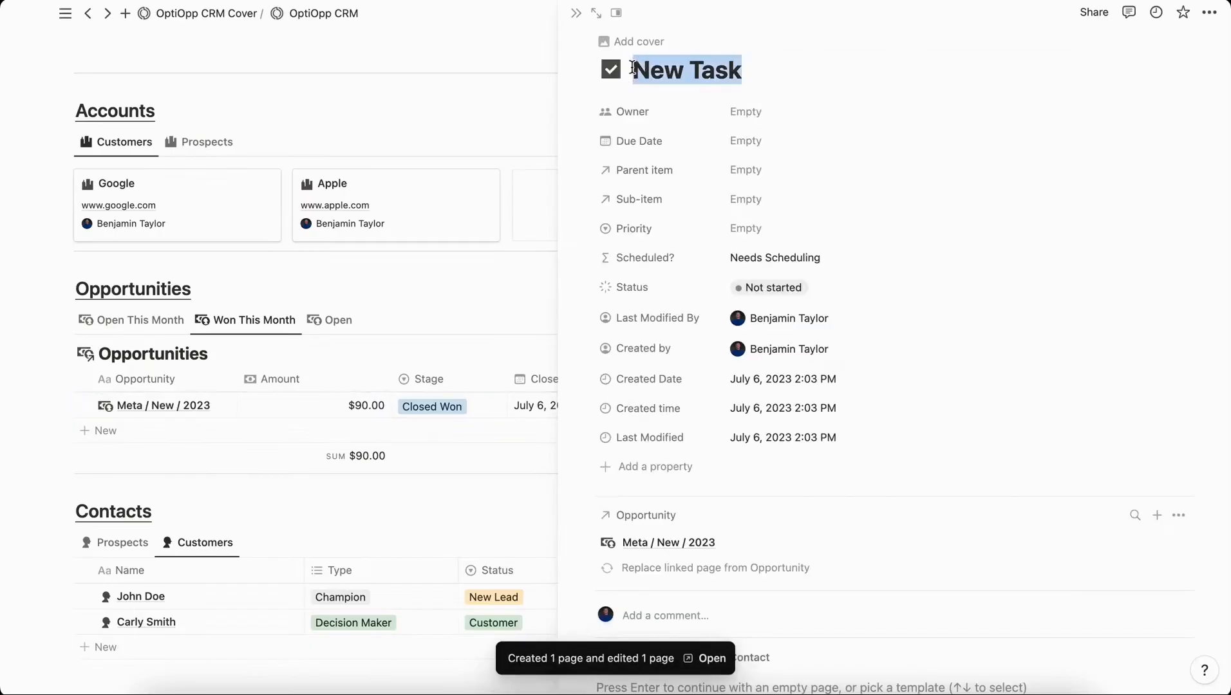
key("BackSpace")
type("Onboarding Tasks")
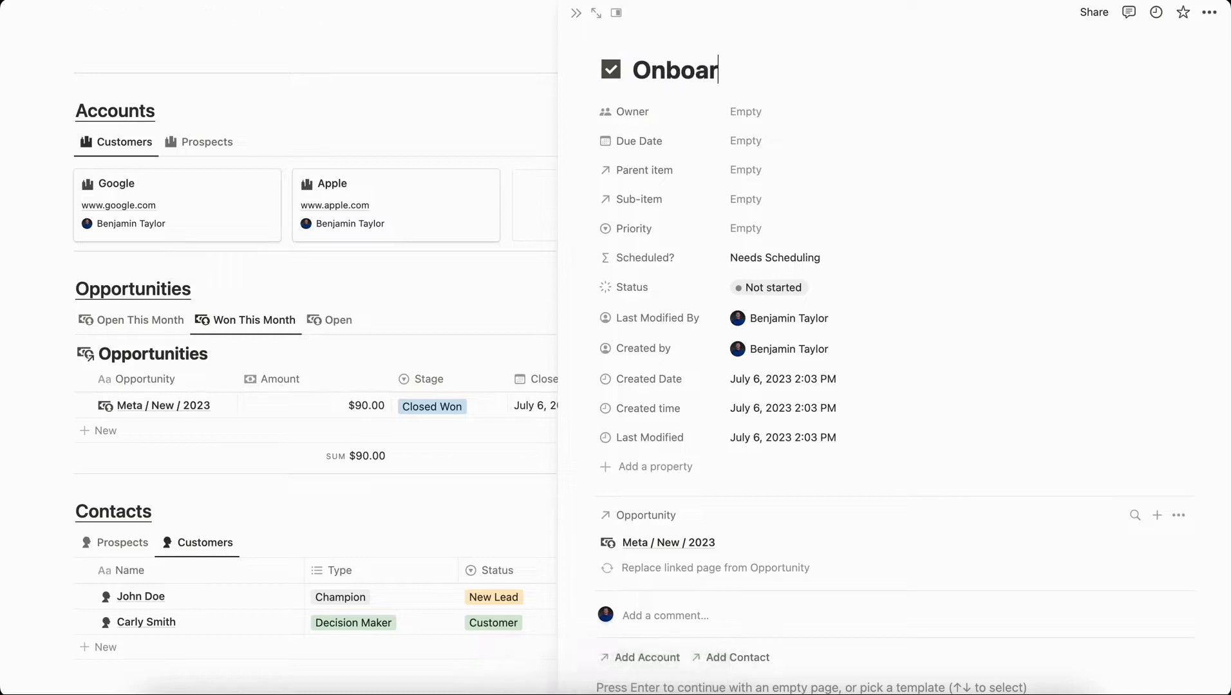
Give the task an owner, due date July 13, 2023, High priority and In progress status.
left_click(746, 111)
left_click(787, 158)
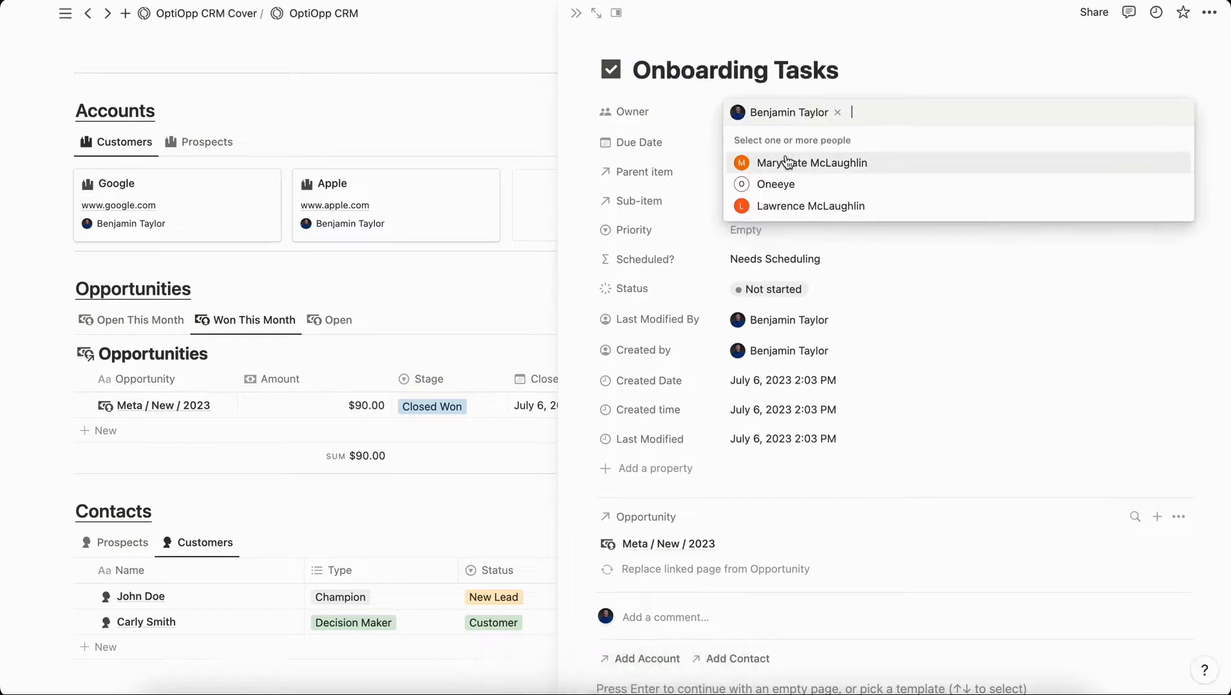
left_click(741, 143)
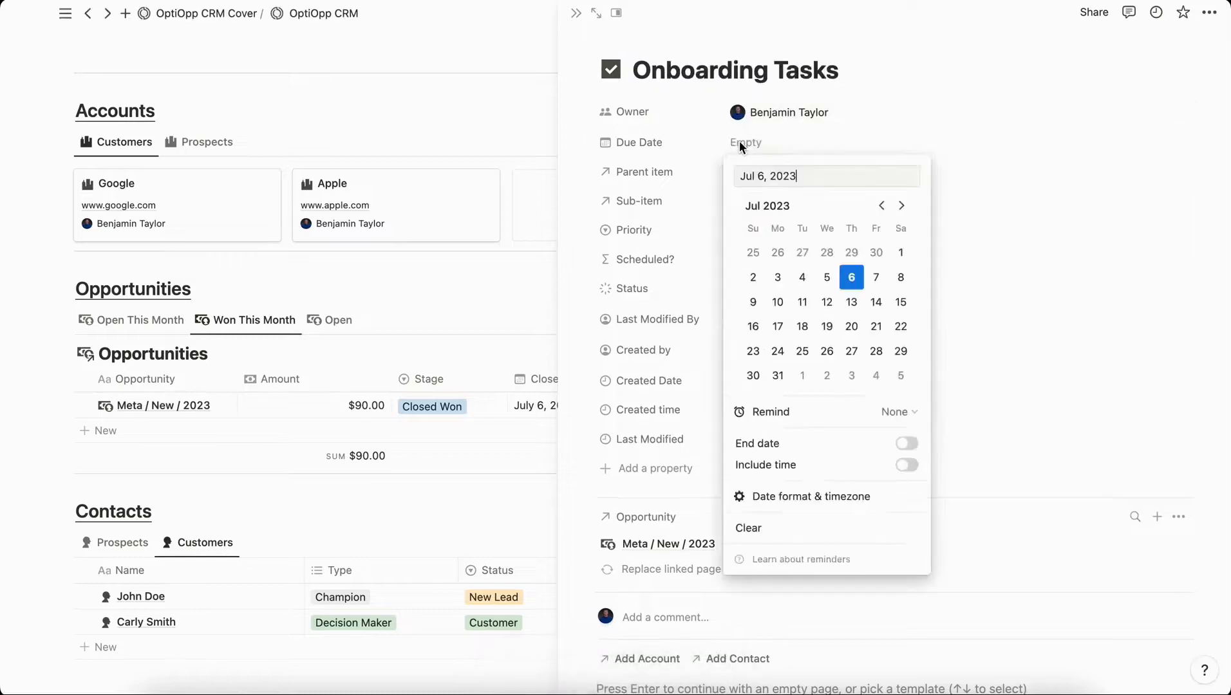
left_click(851, 307)
left_click(784, 230)
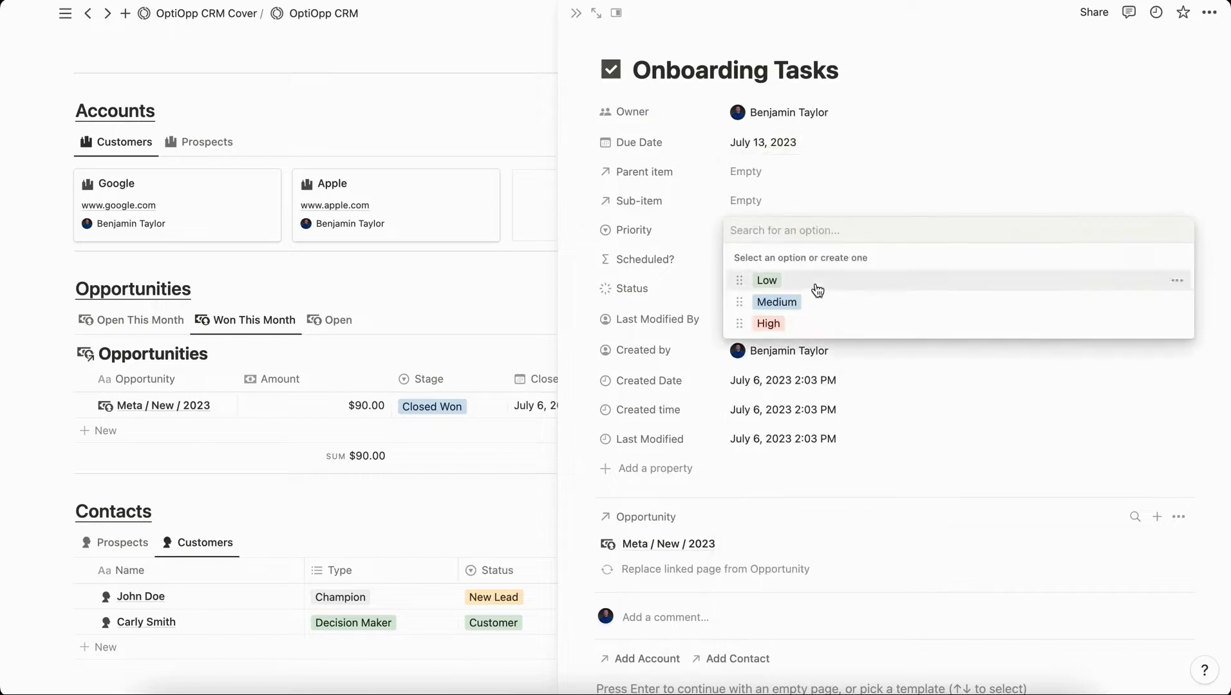
left_click(789, 324)
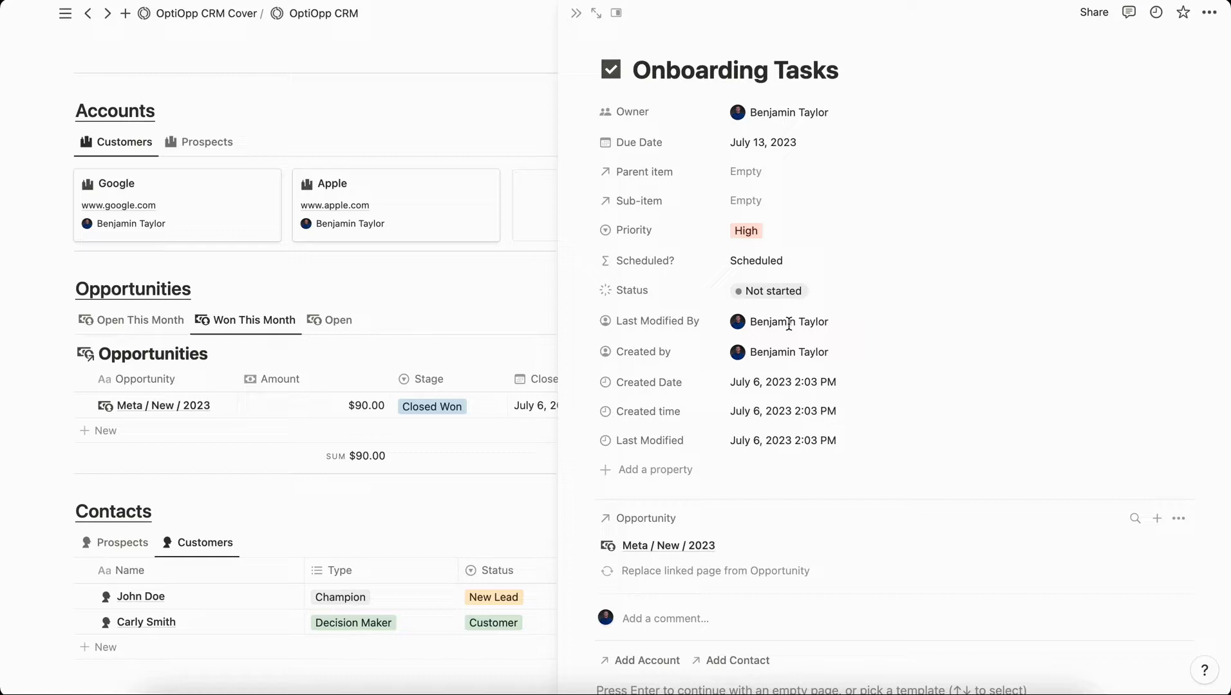
left_click(766, 291)
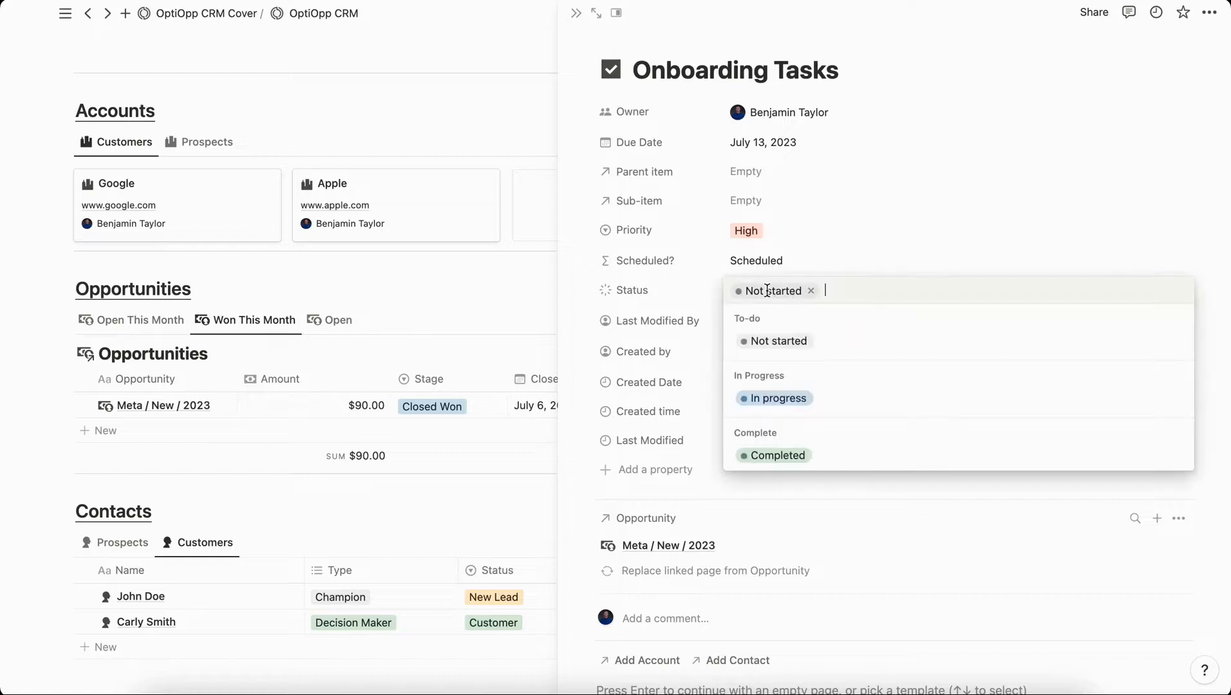
left_click(792, 396)
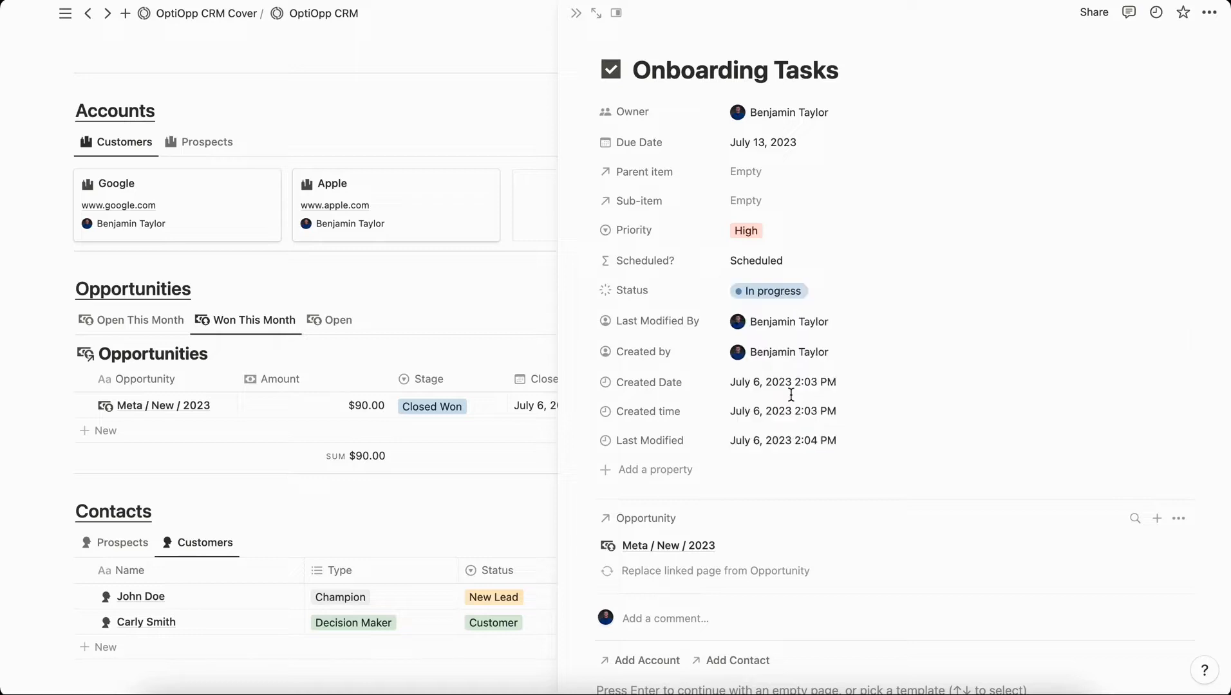
scroll(791, 395, "down", 5)
left_click(627, 506)
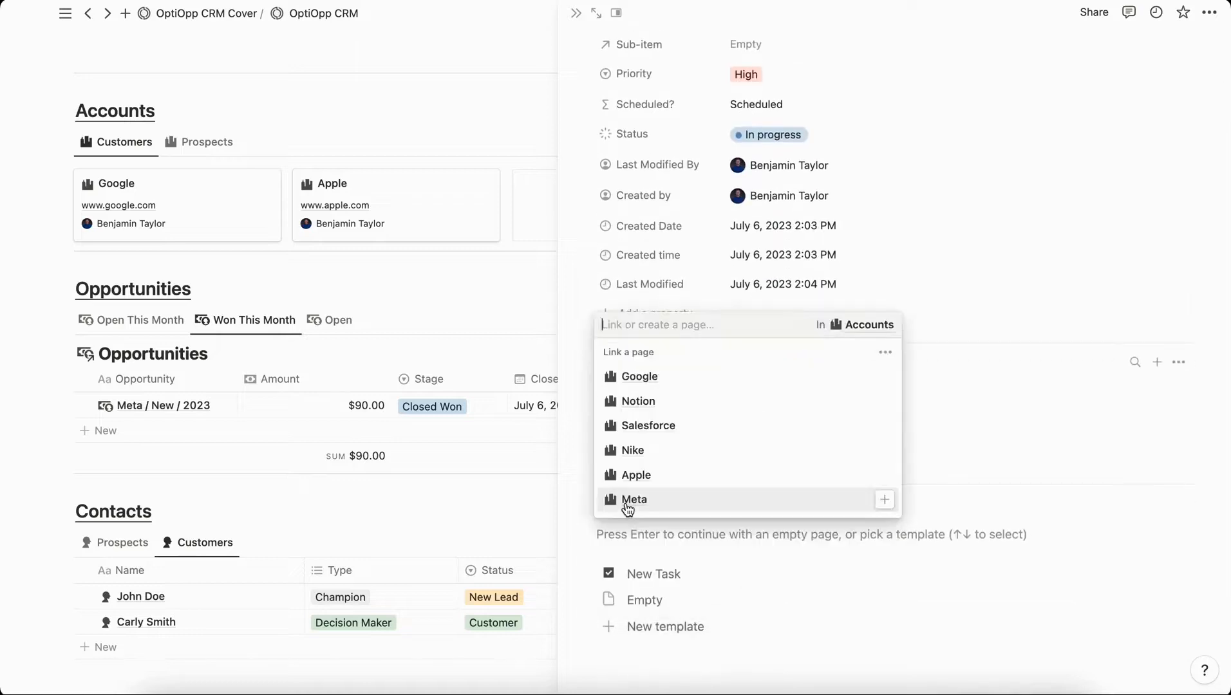
Link the Meta account and Meta's contact to the Onboarding Tasks task.
left_click(628, 502)
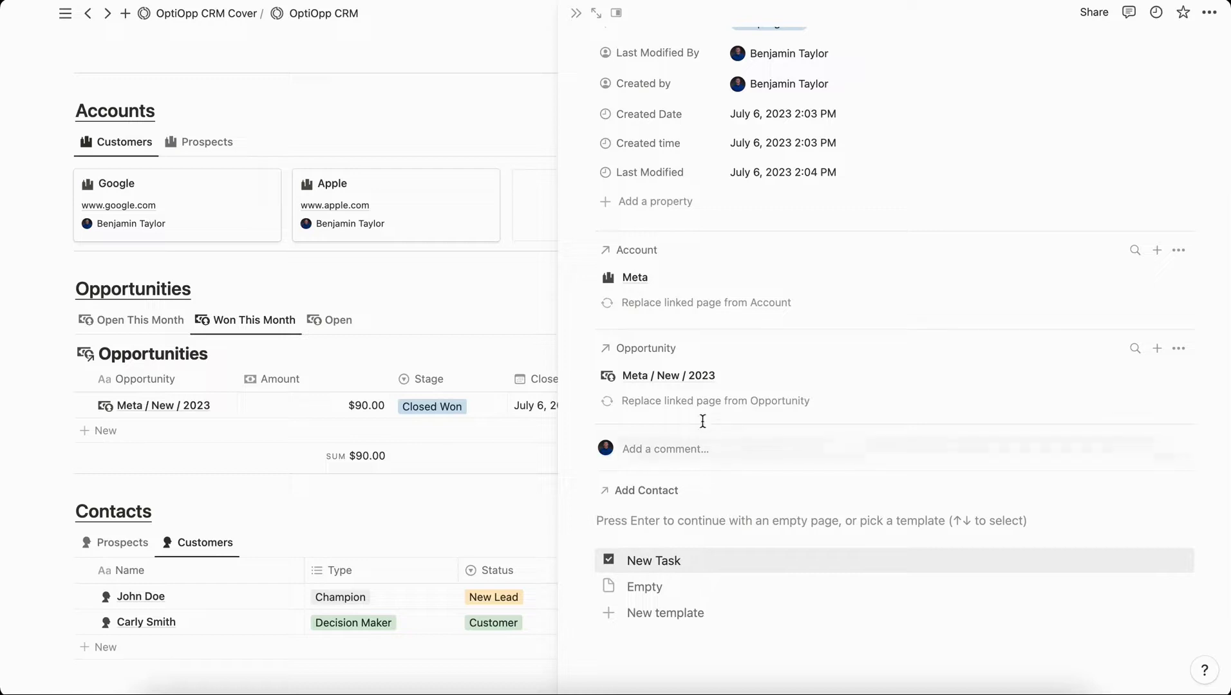
left_click(628, 492)
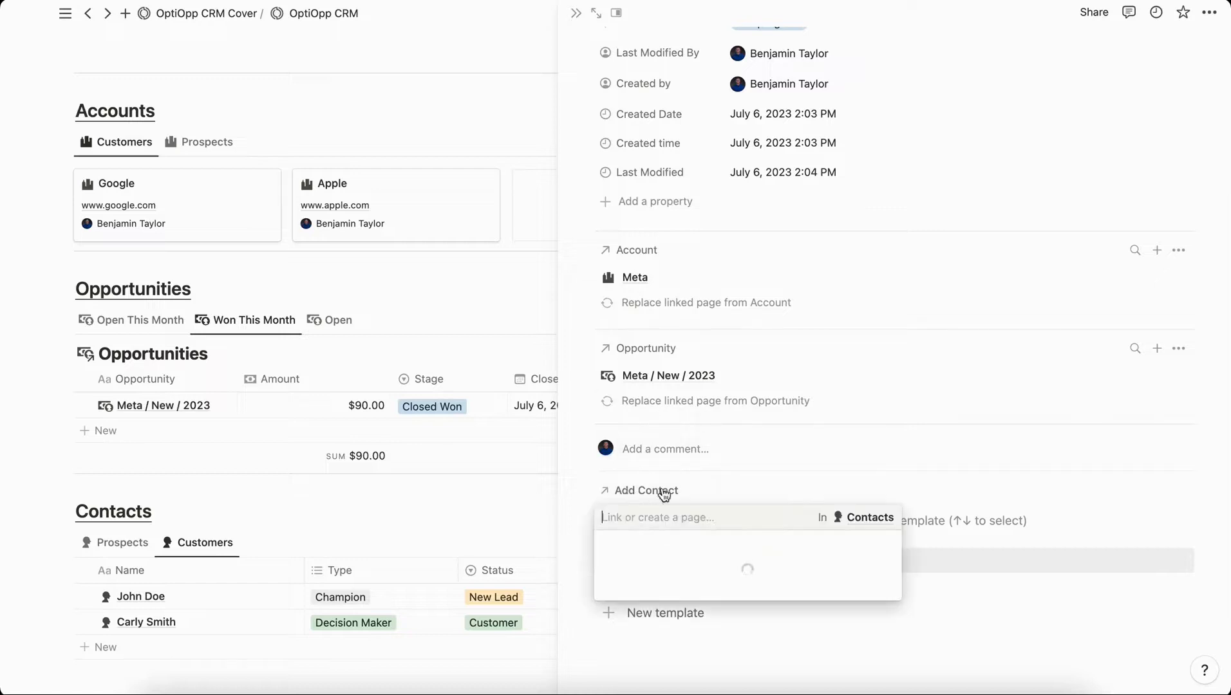
left_click(667, 364)
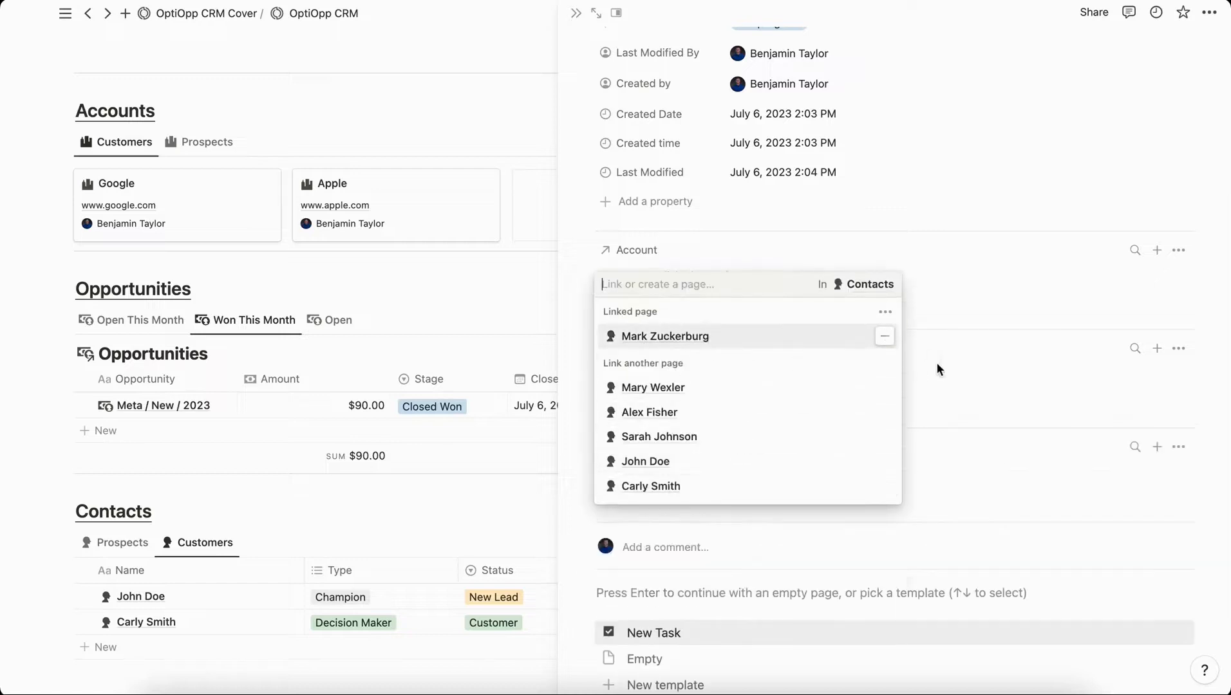
left_click(978, 389)
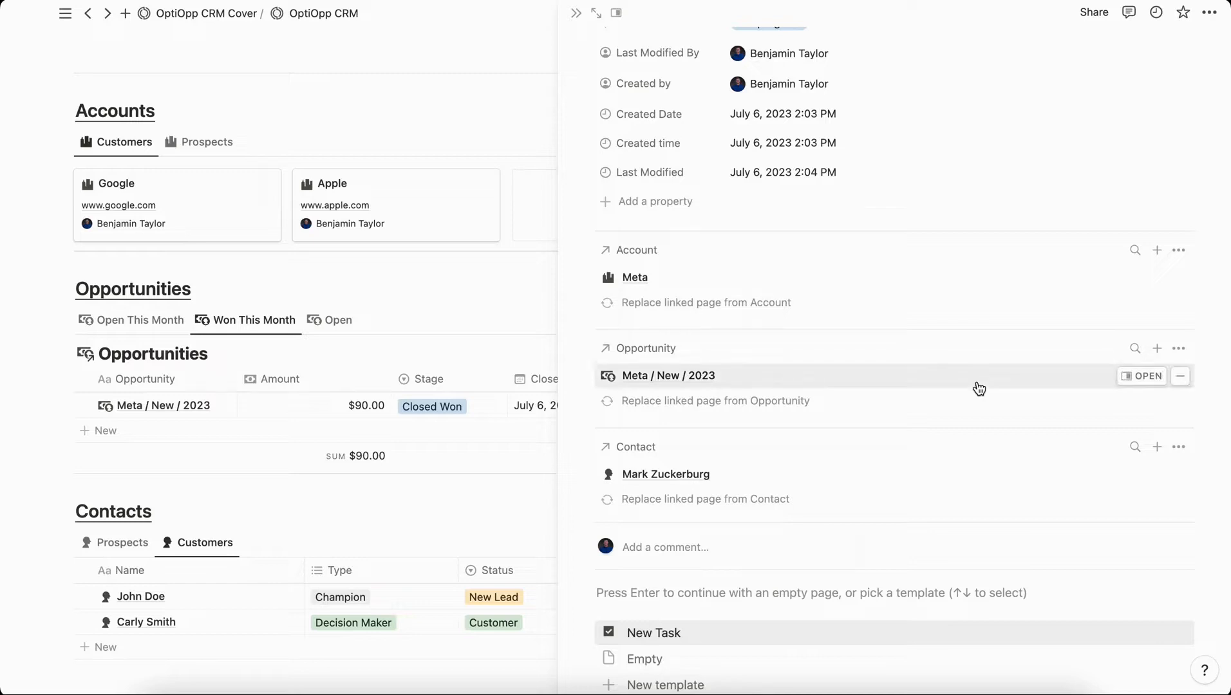
scroll(980, 389, "up", 1)
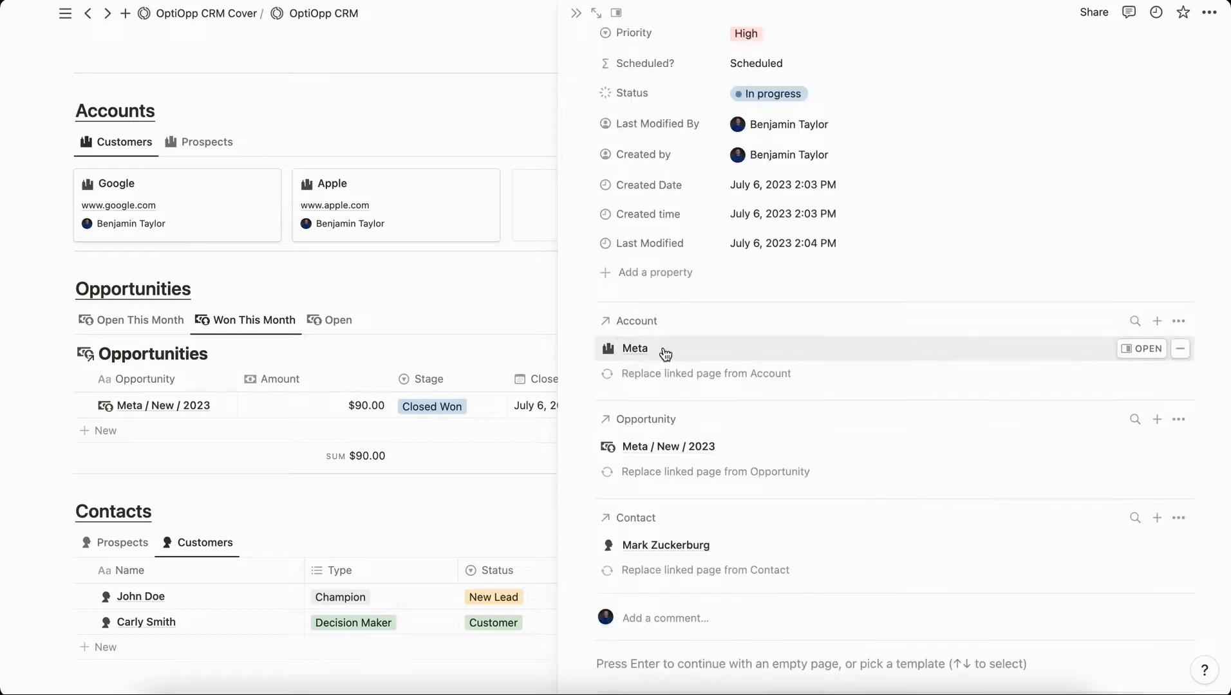
Open the Meta account page and create a new related note.
left_click(1145, 350)
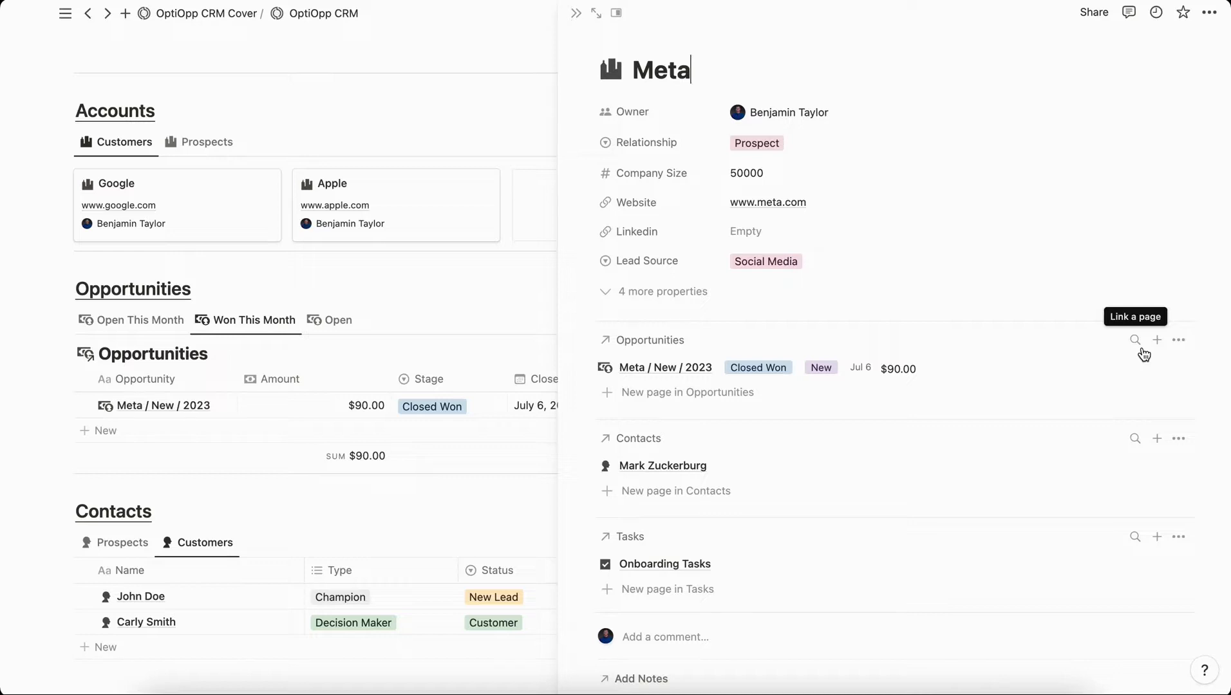
scroll(1144, 355, "down", 6)
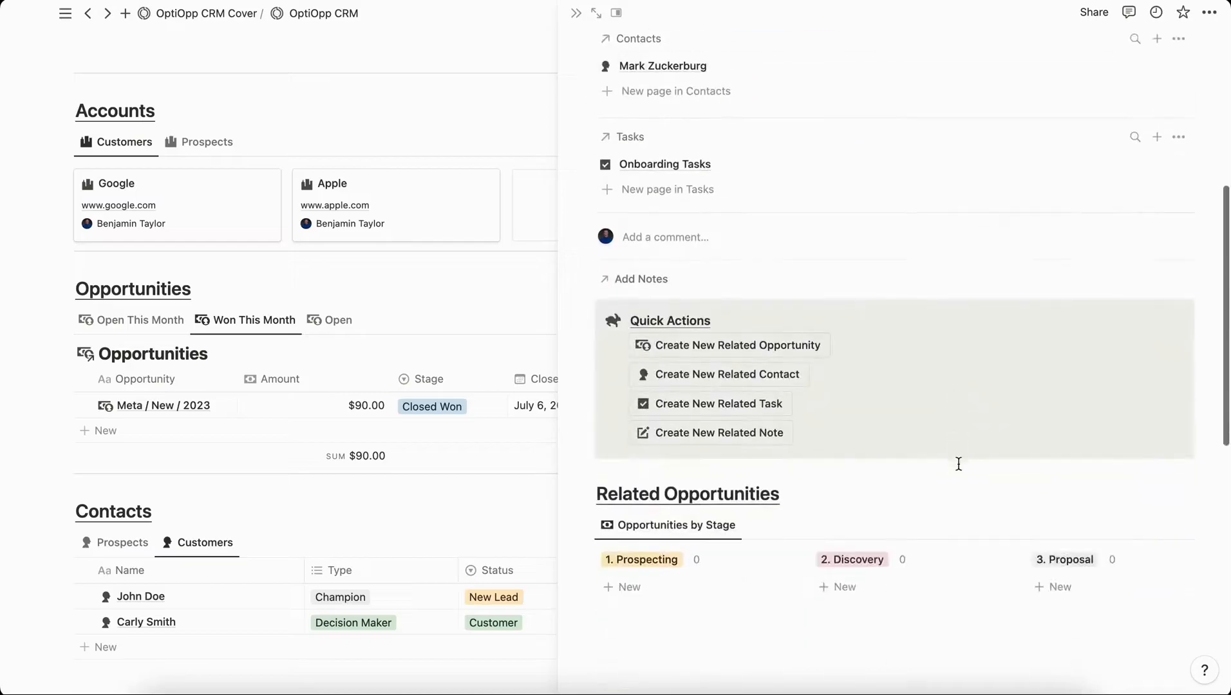
left_click(708, 429)
left_click(660, 386)
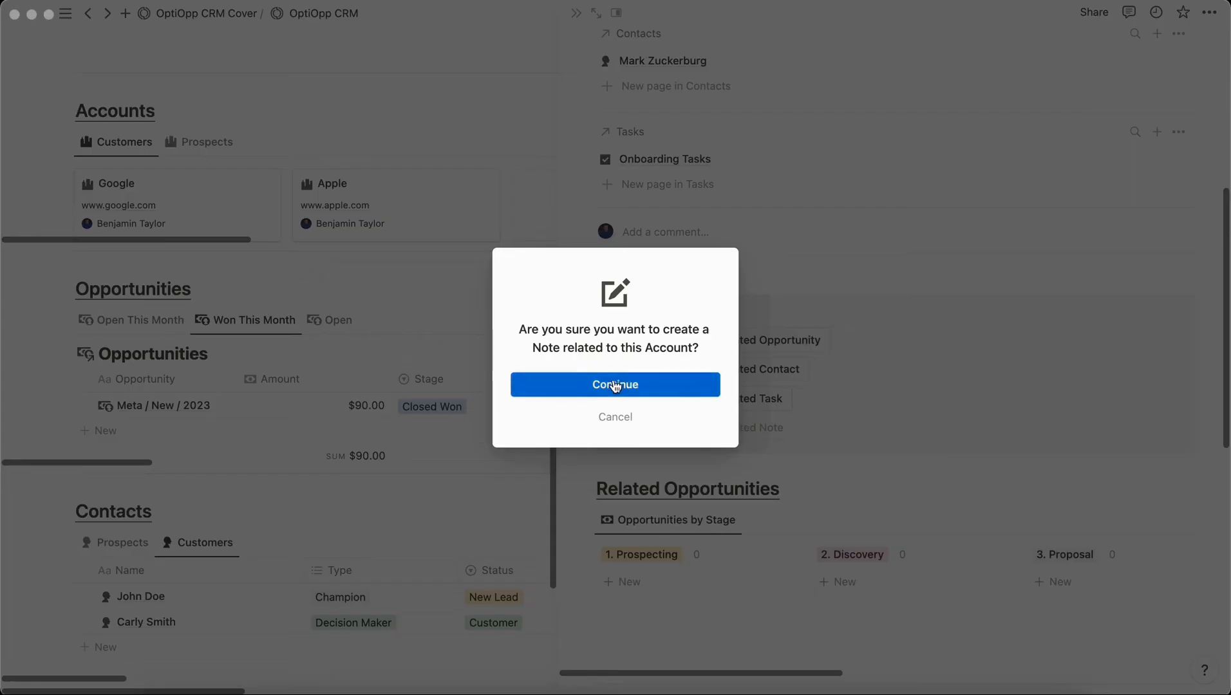
Title the note 'Onboarding Call 7/6/23' and record that the contact likes the CRM and wants more products.
key("BackSpace")
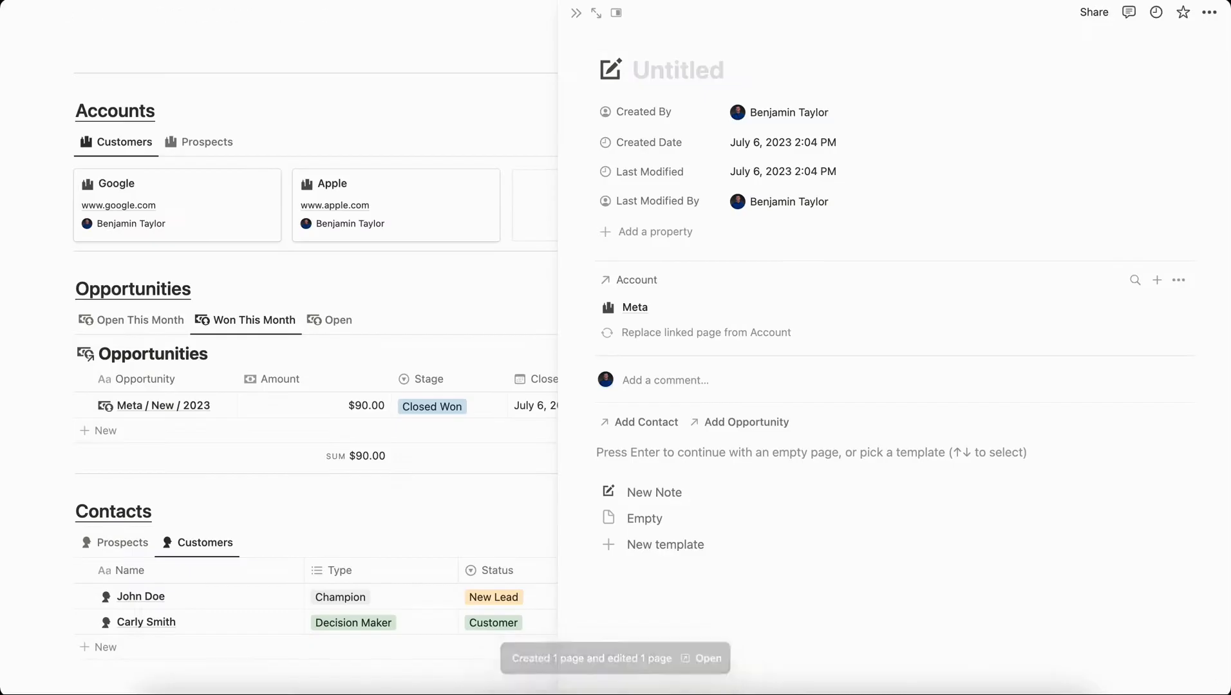
type("Onboarding Call ")
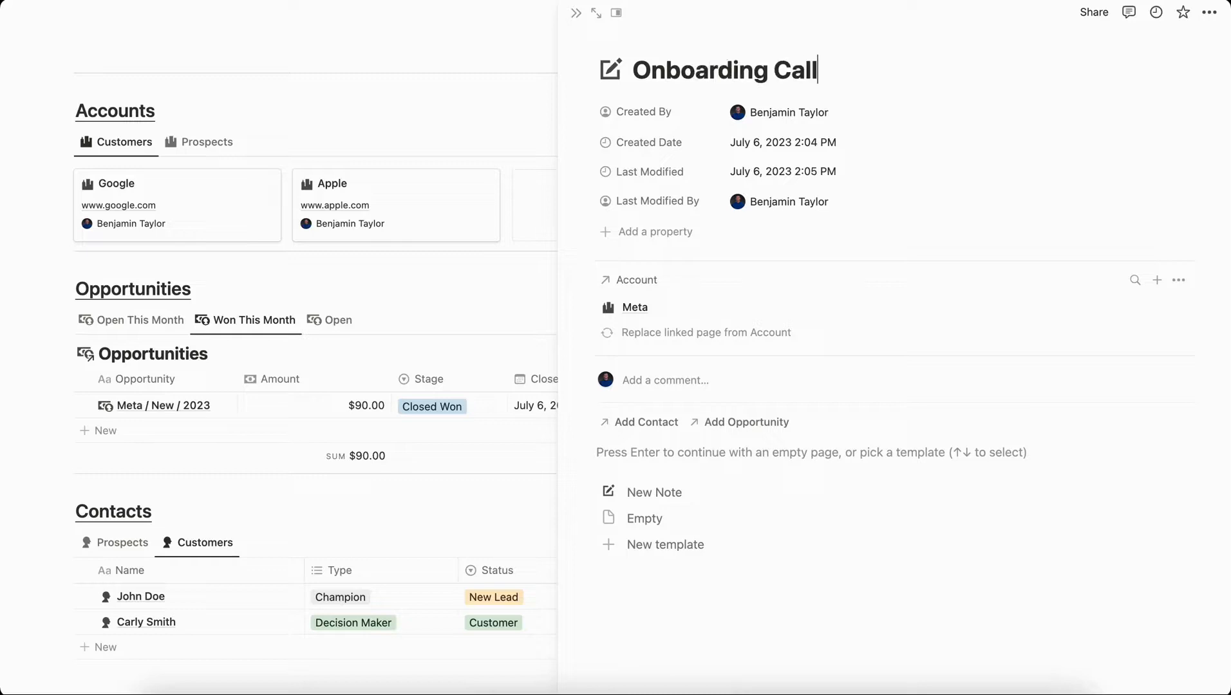
type("7/6/23")
key("Return")
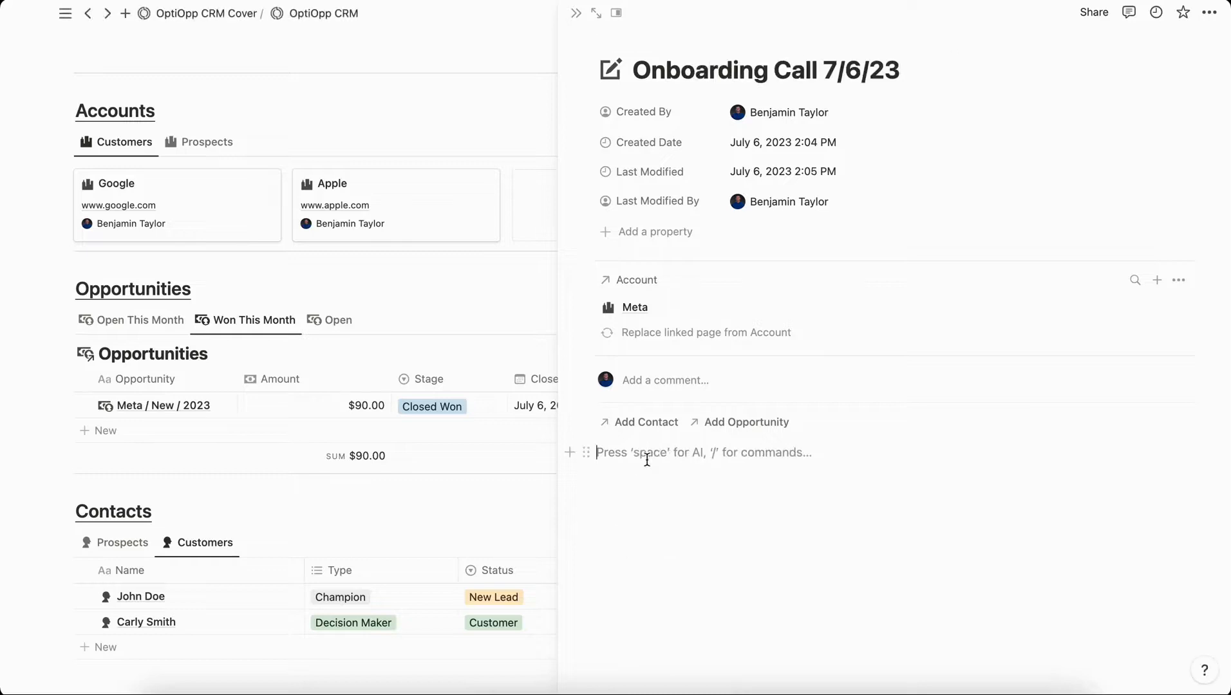
type("Ma")
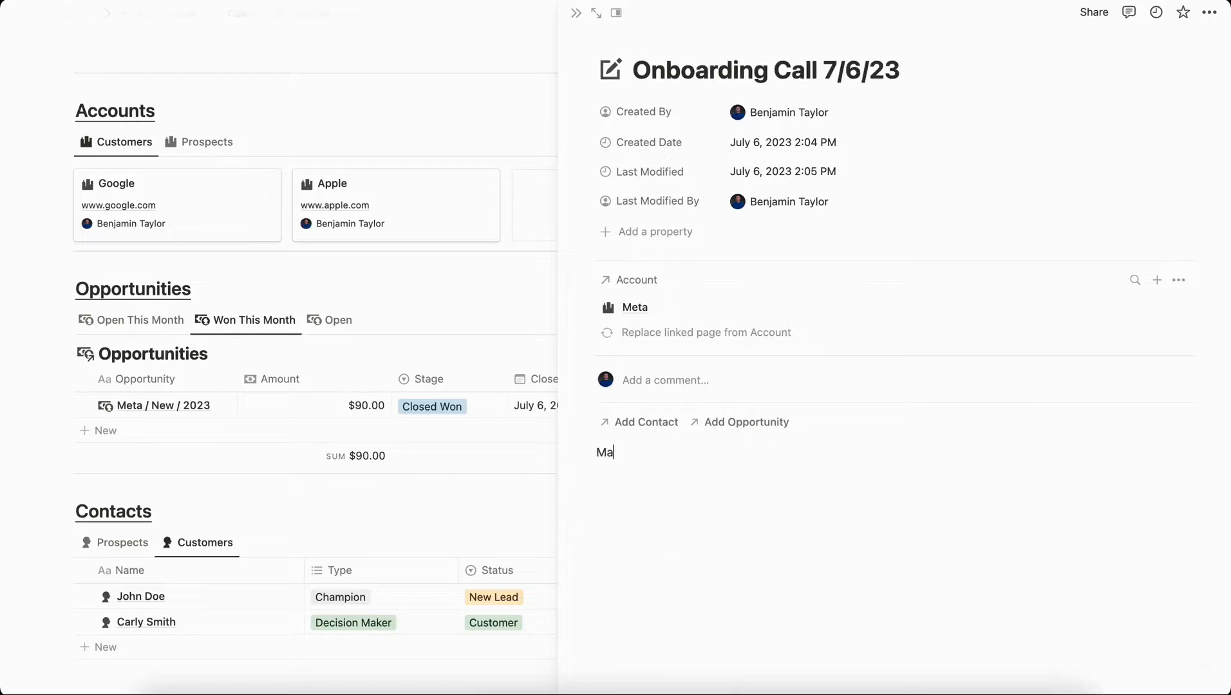
type("rk really likes this CRM and wants more products")
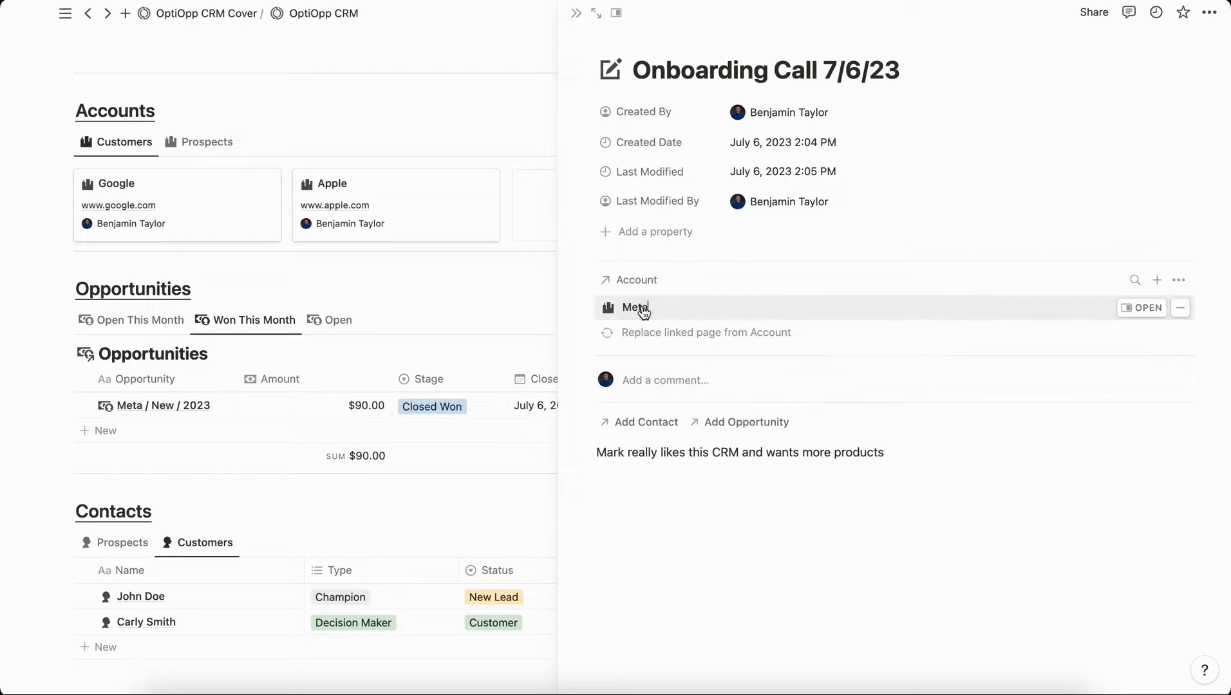
Change the Meta account's Relationship from Prospect to Customer.
left_click(1140, 309)
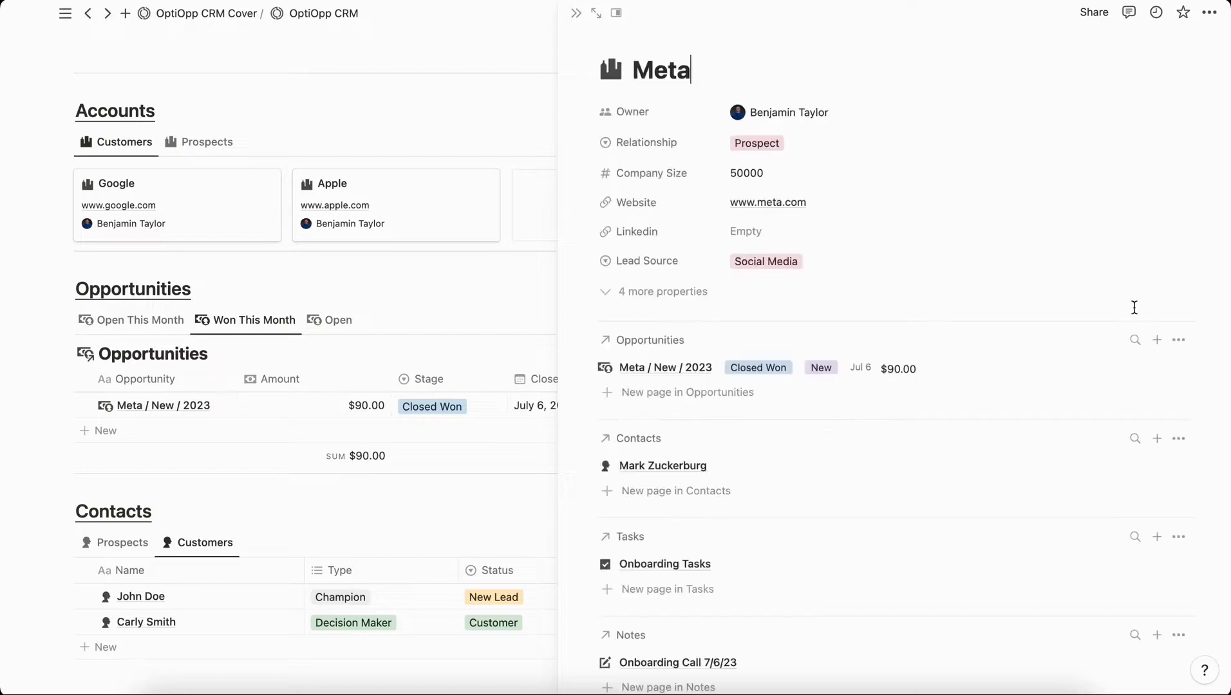
left_click(774, 147)
left_click(801, 277)
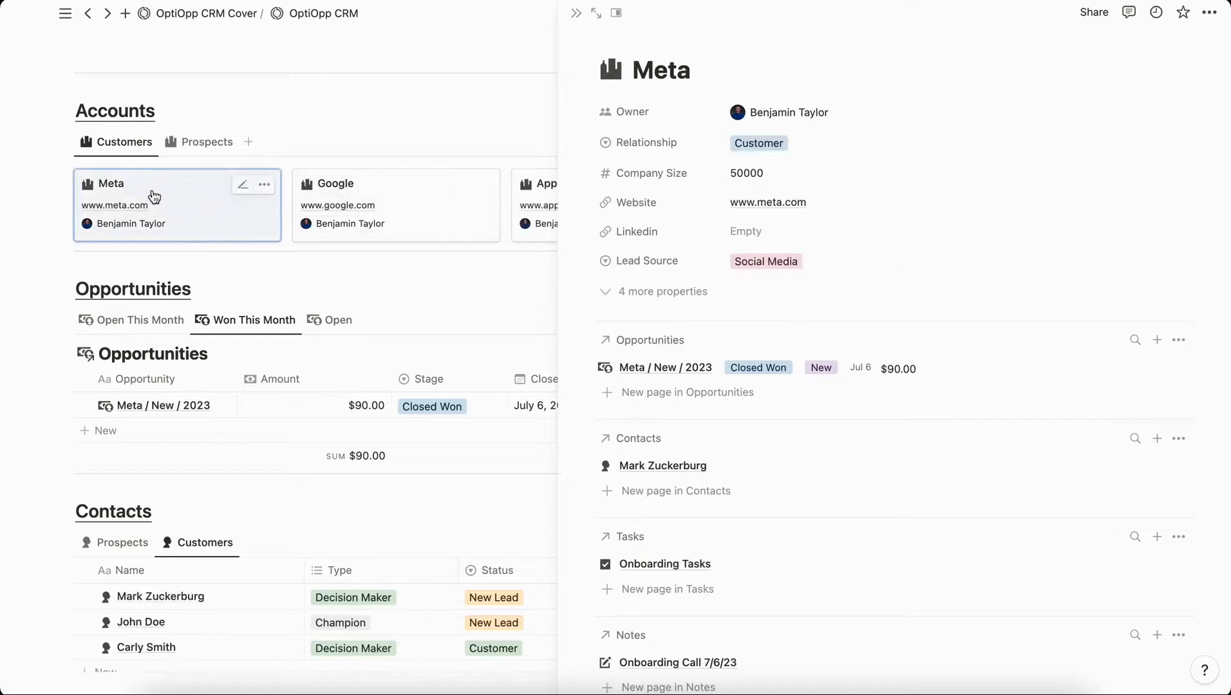
Scroll through Meta's related opportunities, contacts, tasks and notes.
scroll(718, 325, "down", 10)
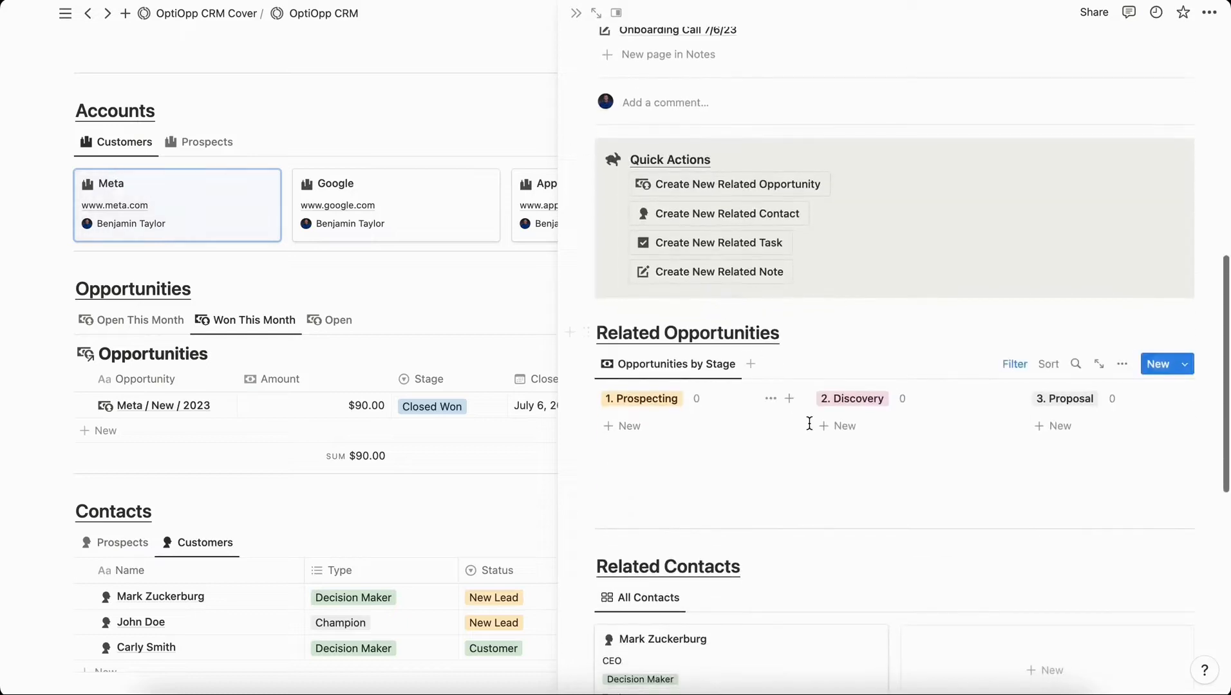
scroll(927, 442, "right", 6)
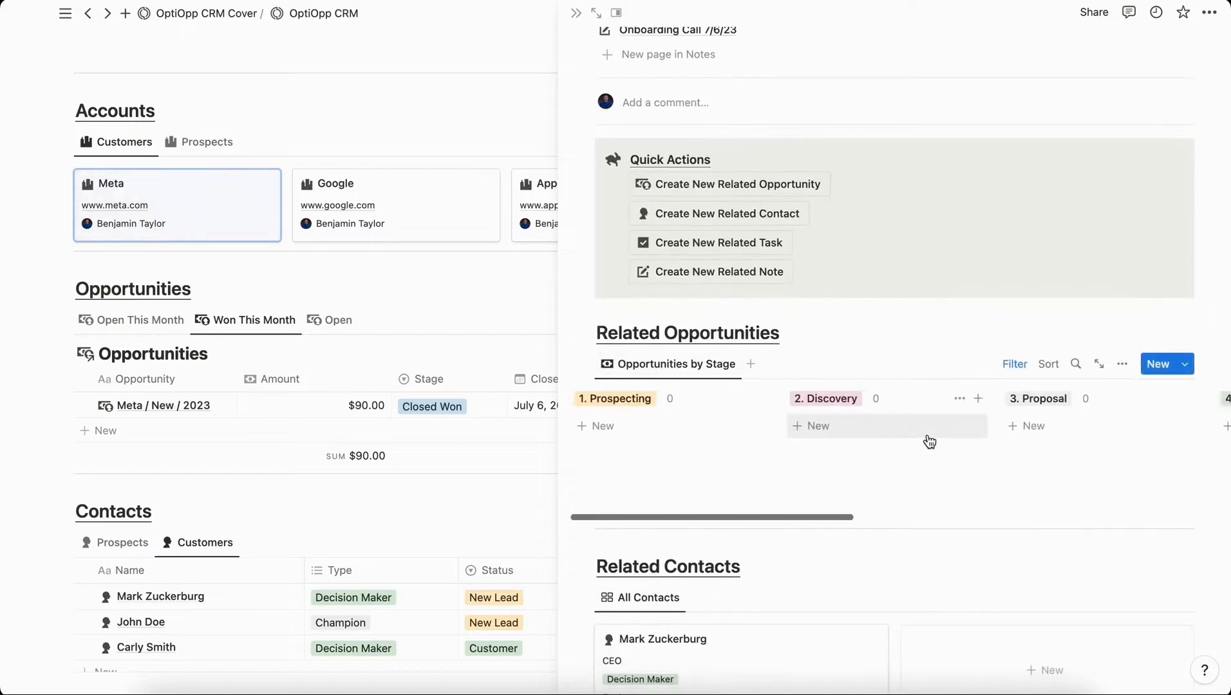
scroll(927, 441, "right", 4)
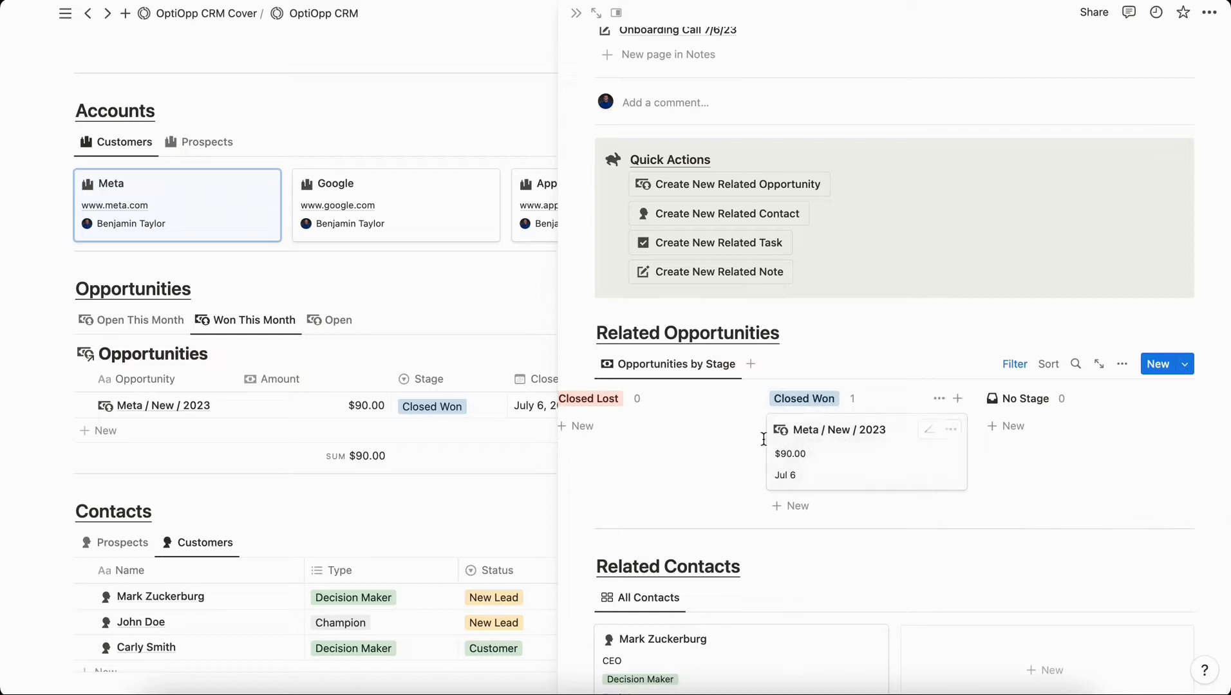
scroll(748, 469, "down", 4)
scroll(741, 451, "down", 1)
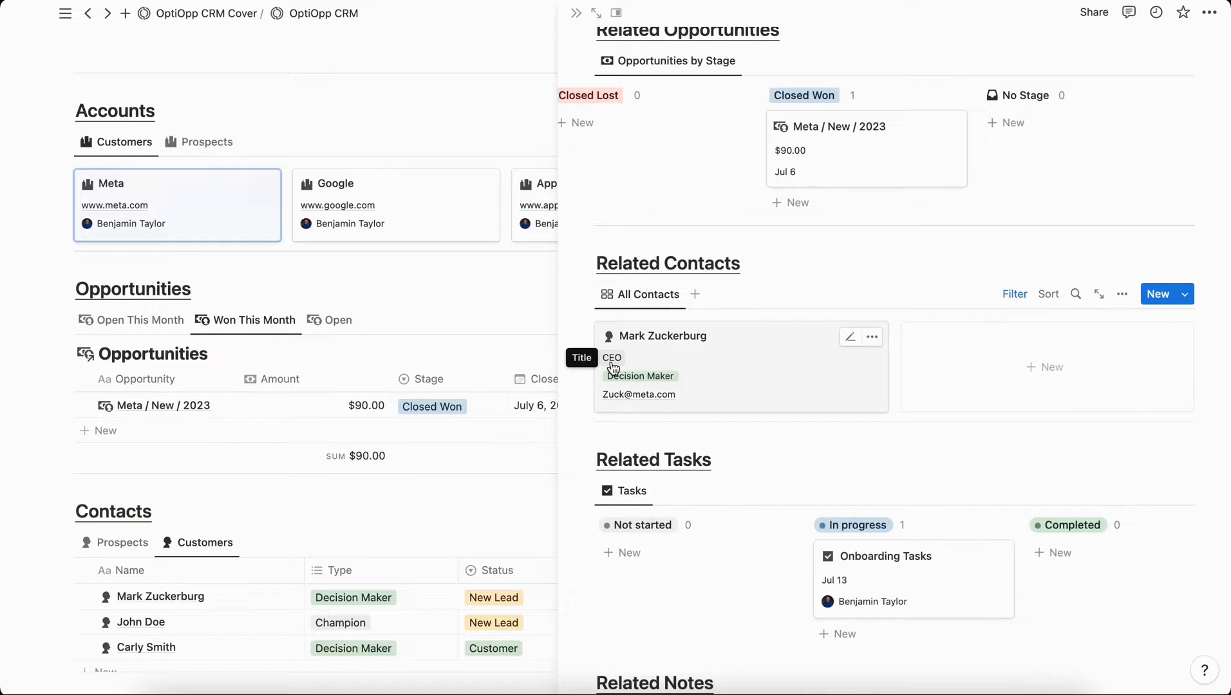
scroll(613, 367, "down", 2)
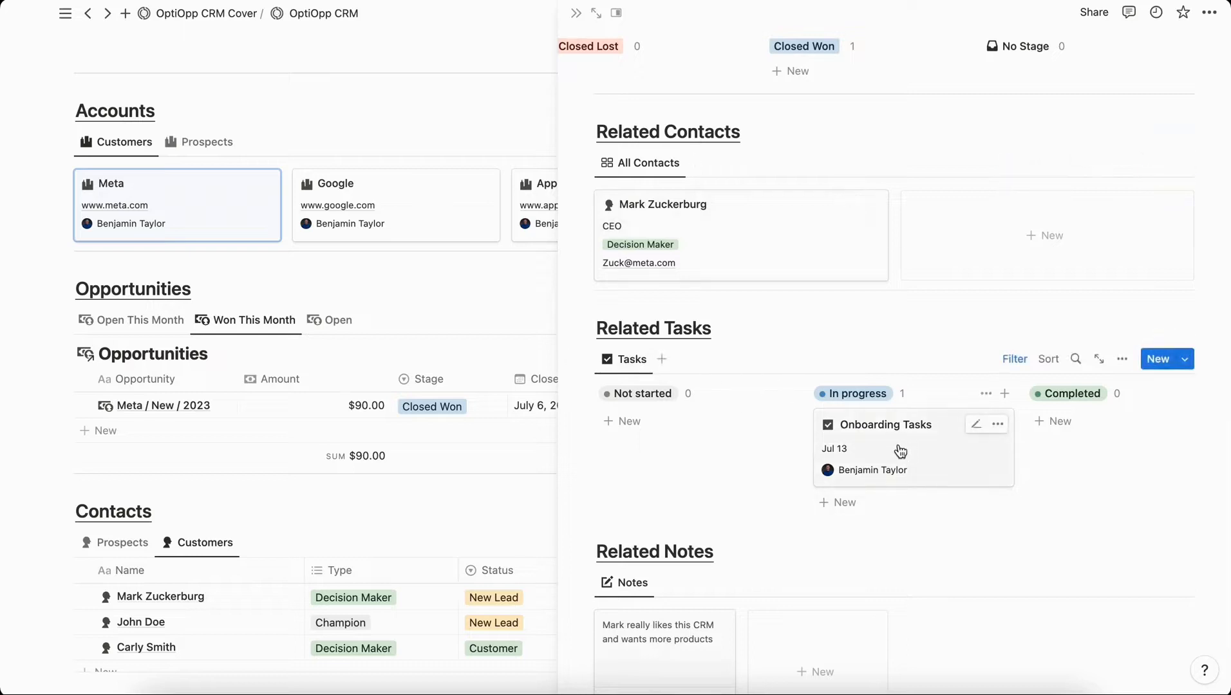
scroll(900, 451, "down", 2)
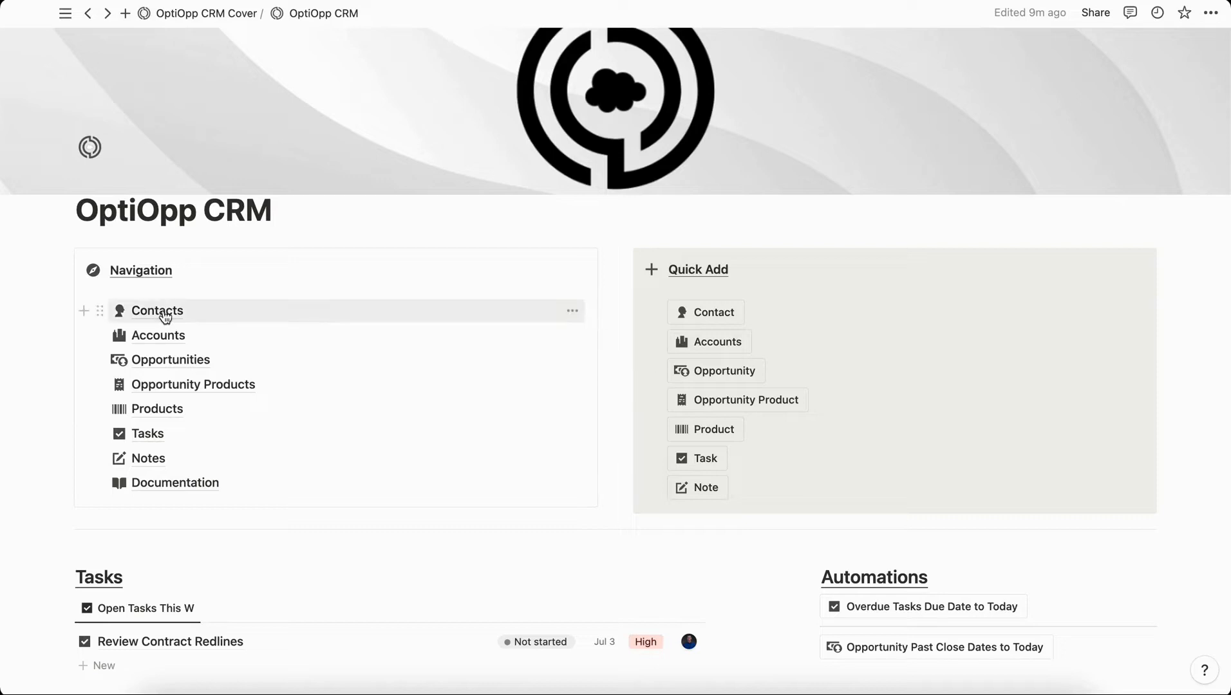
Browse the Prospects, Customers and Former Customers contact views, then open the Accounts database.
left_click(157, 311)
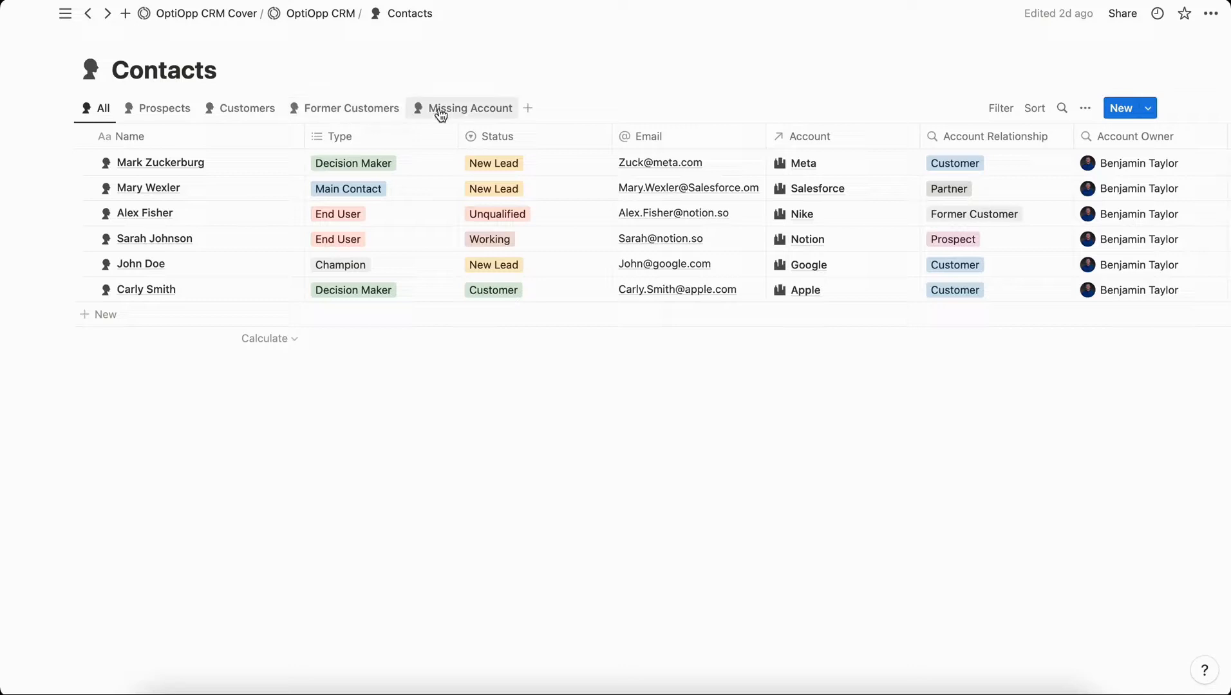
left_click(177, 113)
left_click(242, 116)
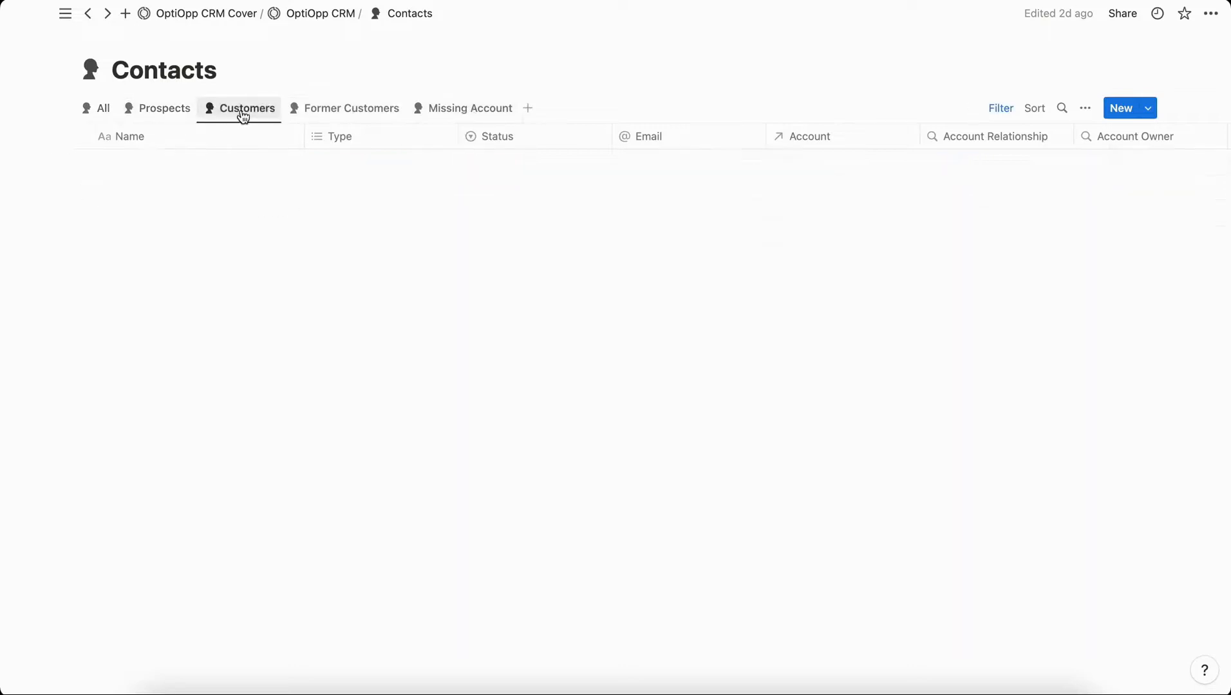
left_click(341, 115)
left_click(318, 19)
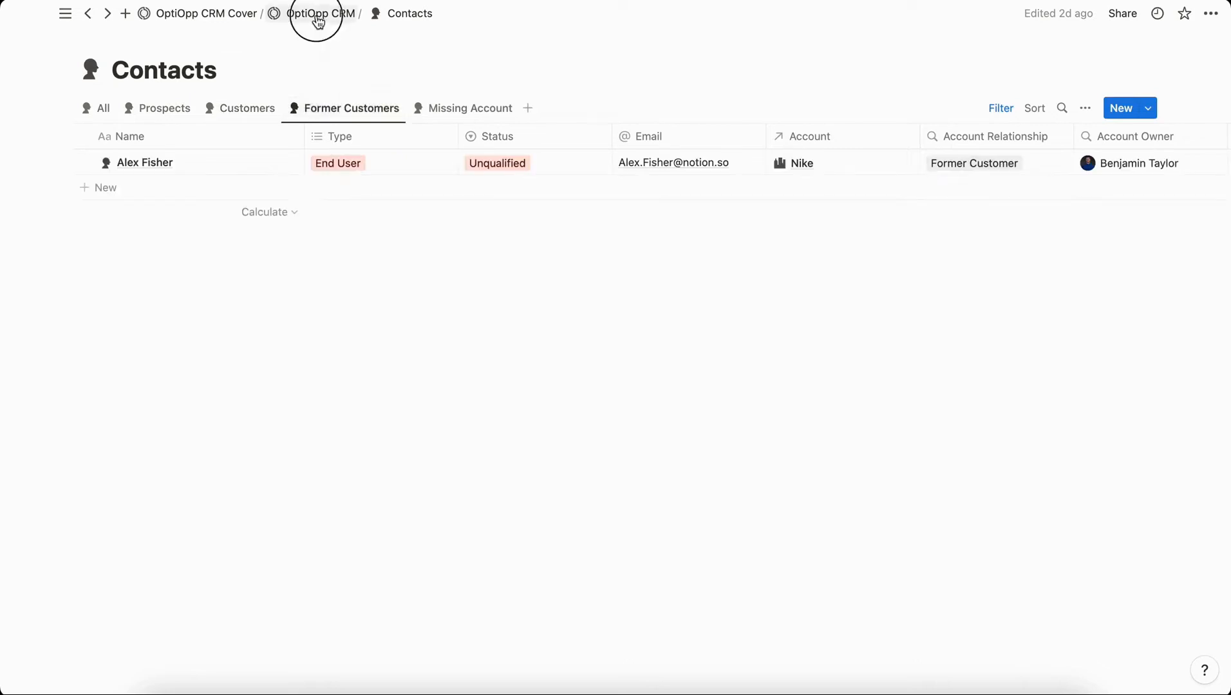
left_click(161, 379)
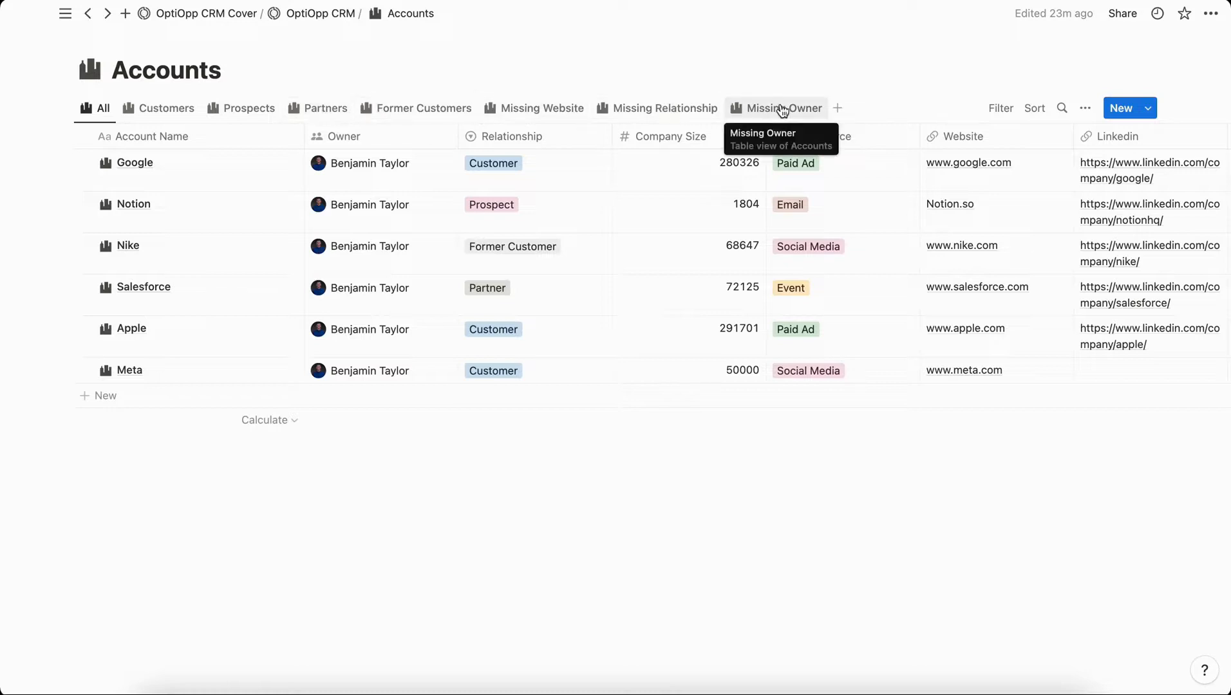
Return to the OptiOpp CRM page and open the Opportunities database.
left_click(321, 14)
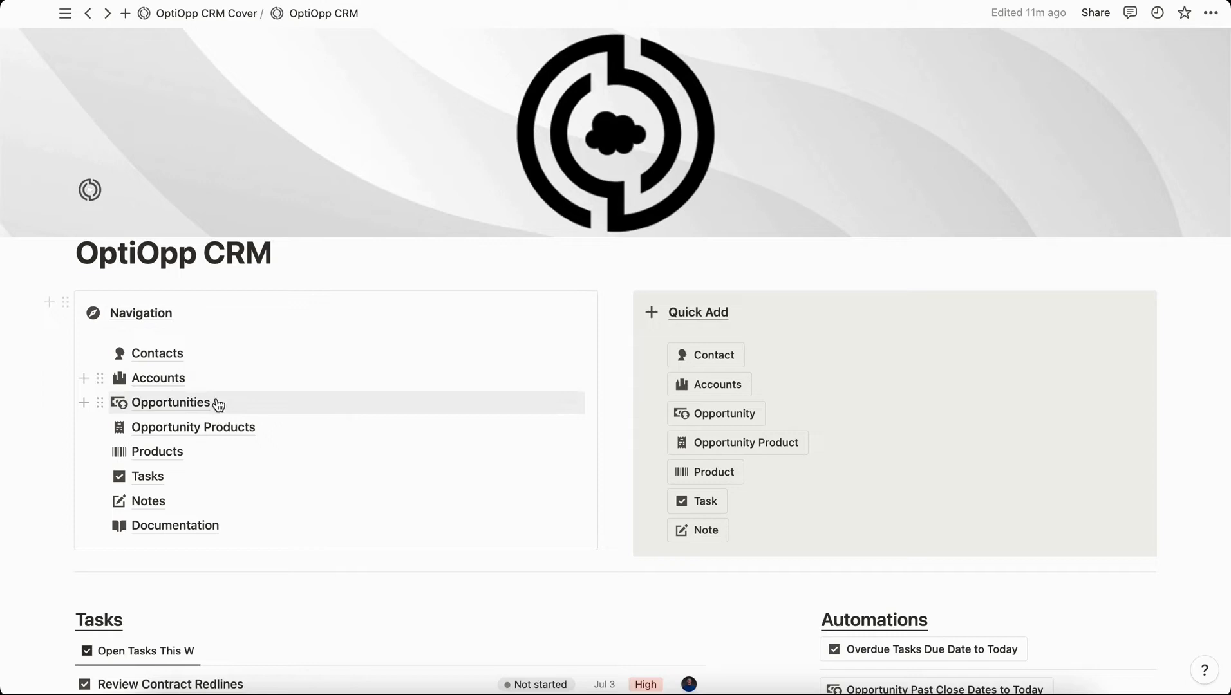
left_click(170, 401)
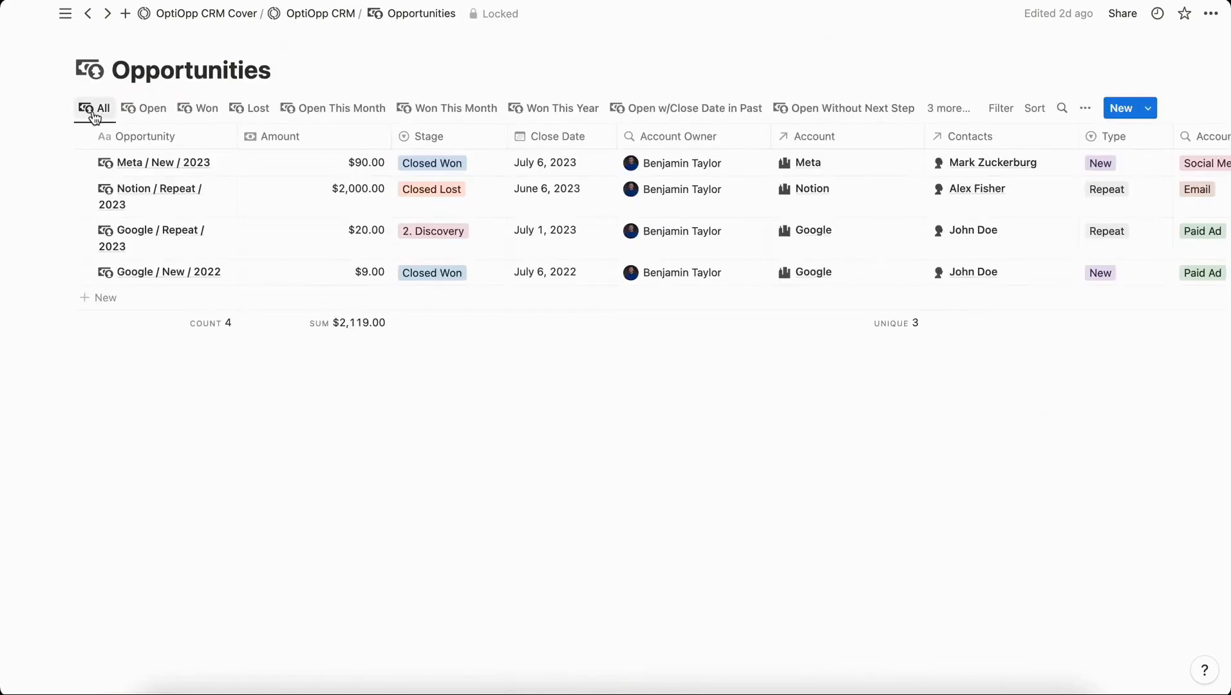